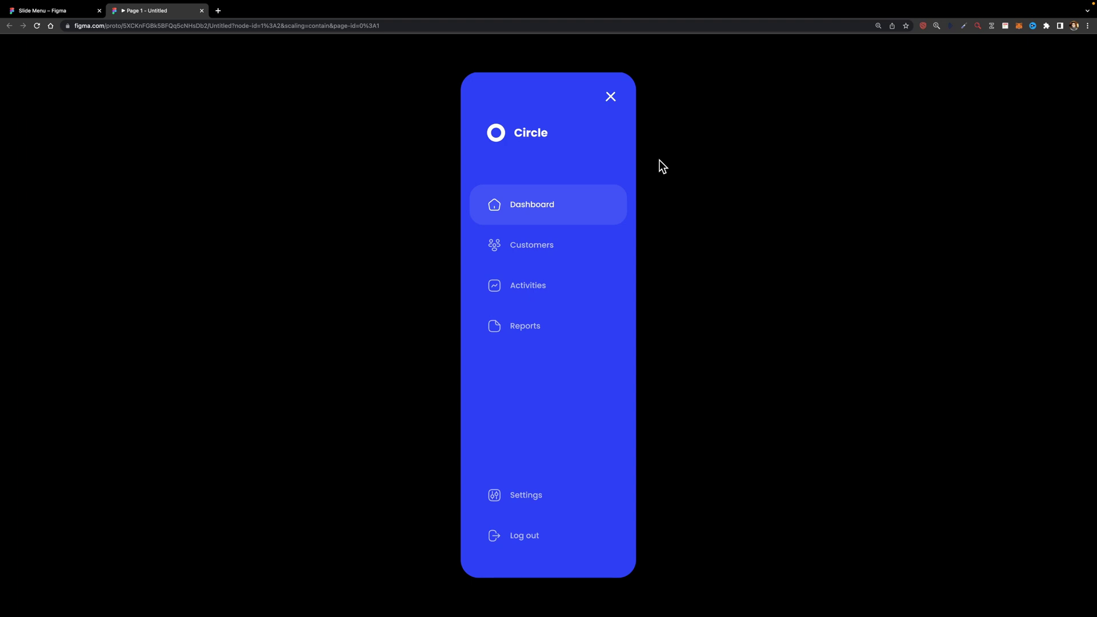
# - Preview the slide menu prototype by collapsing it, expanding it and collapsing it again
pyautogui.click(611, 99)
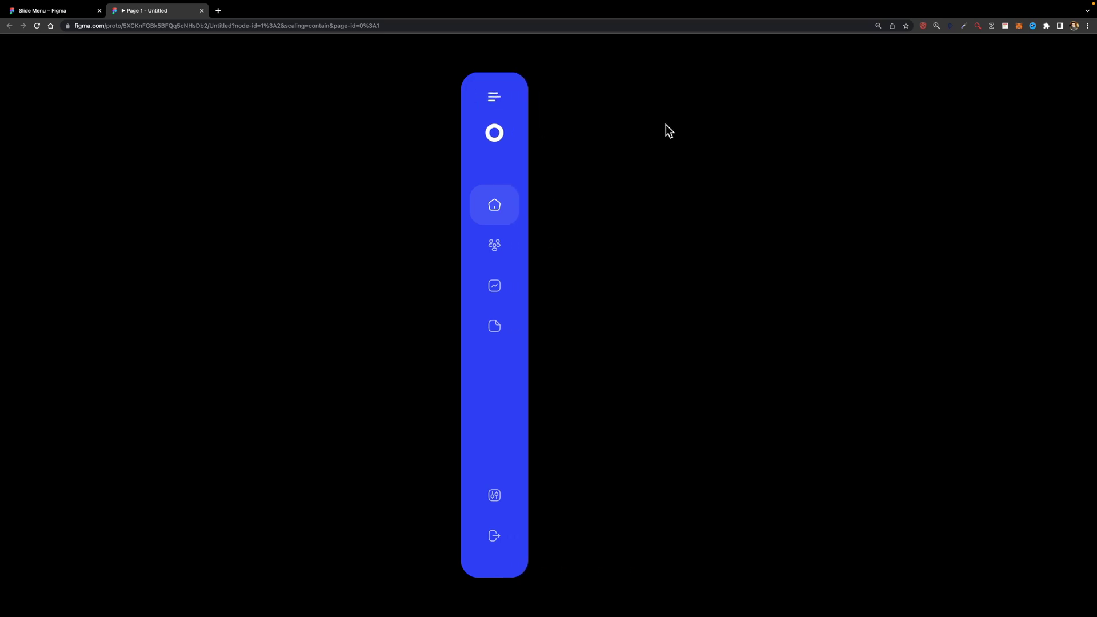
pyautogui.click(494, 99)
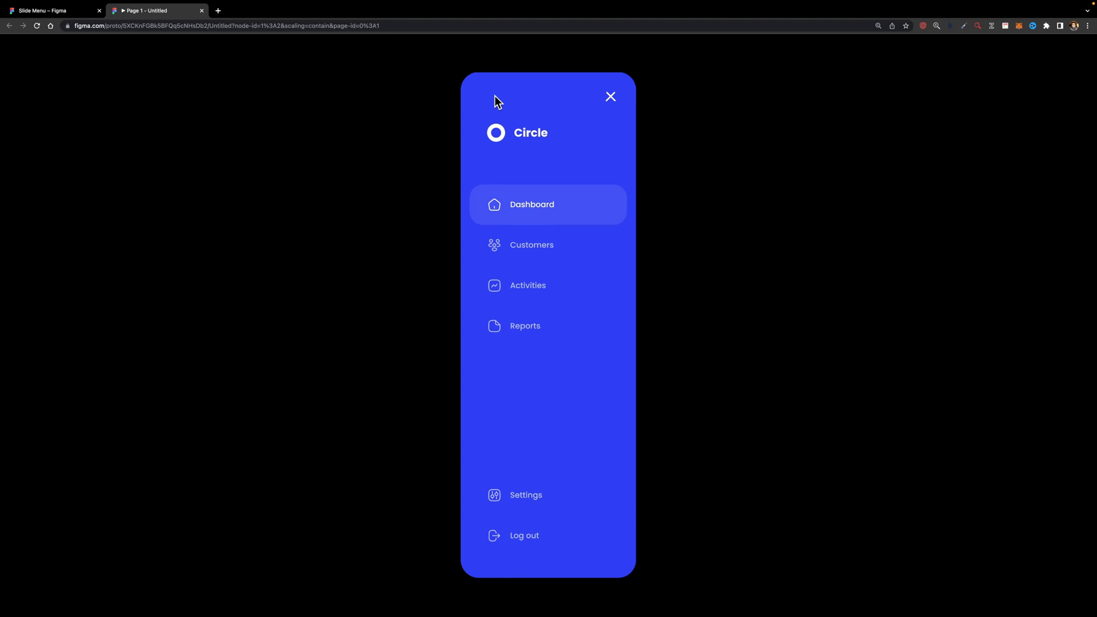
pyautogui.click(613, 102)
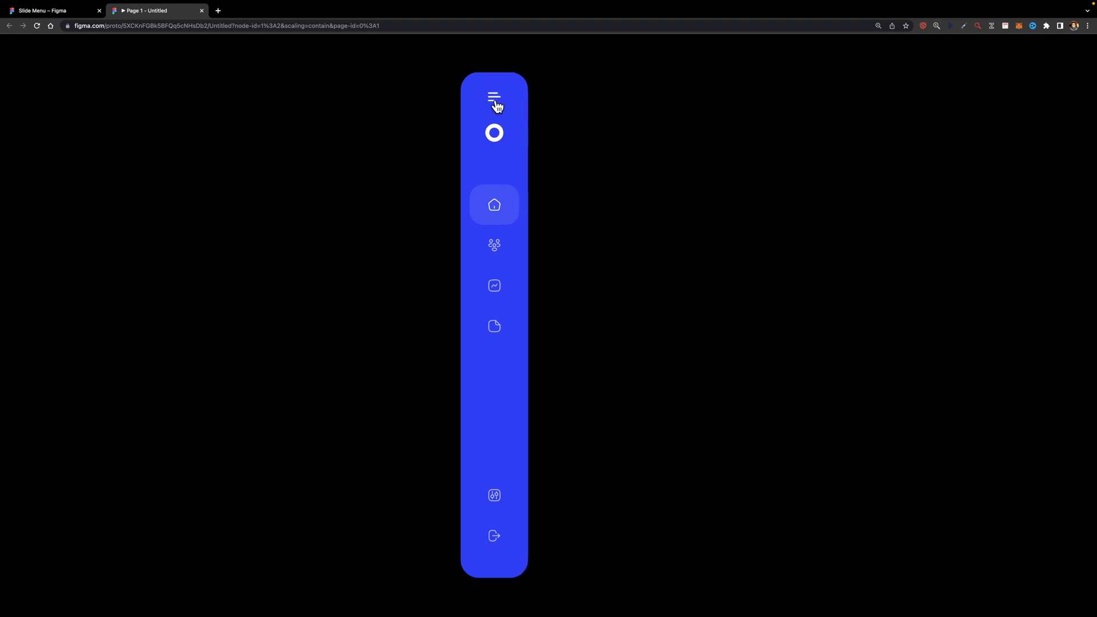
# - In the Slide Menu design file, duplicate the 24 × 24 hamburger Icon frame and place the copy beside it at X about 1704
pyautogui.click(45, 10)
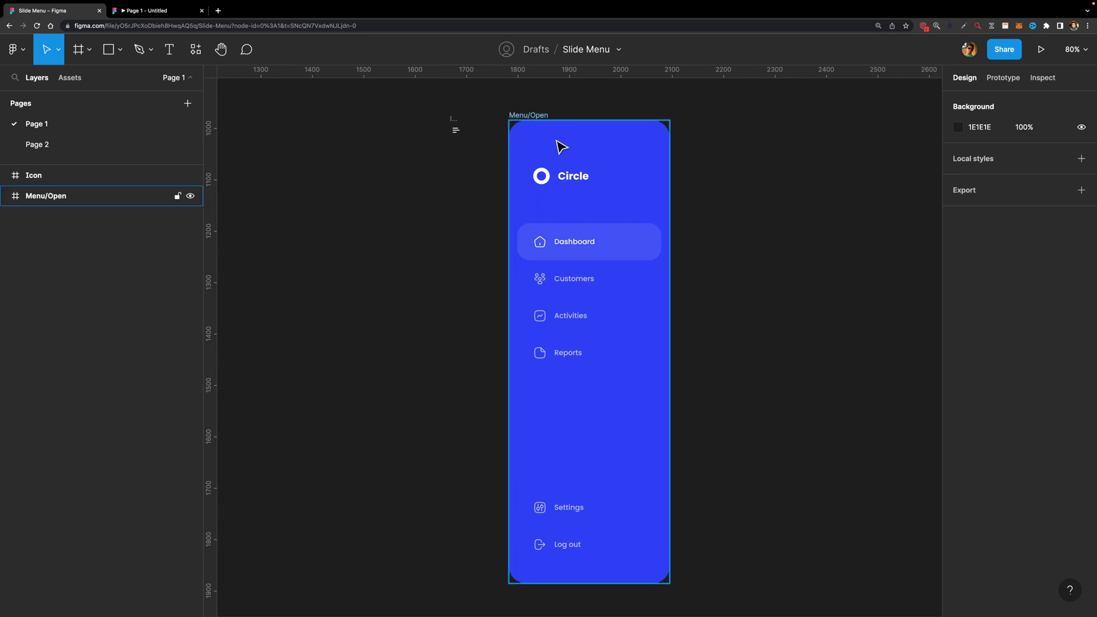
pyautogui.click(542, 128)
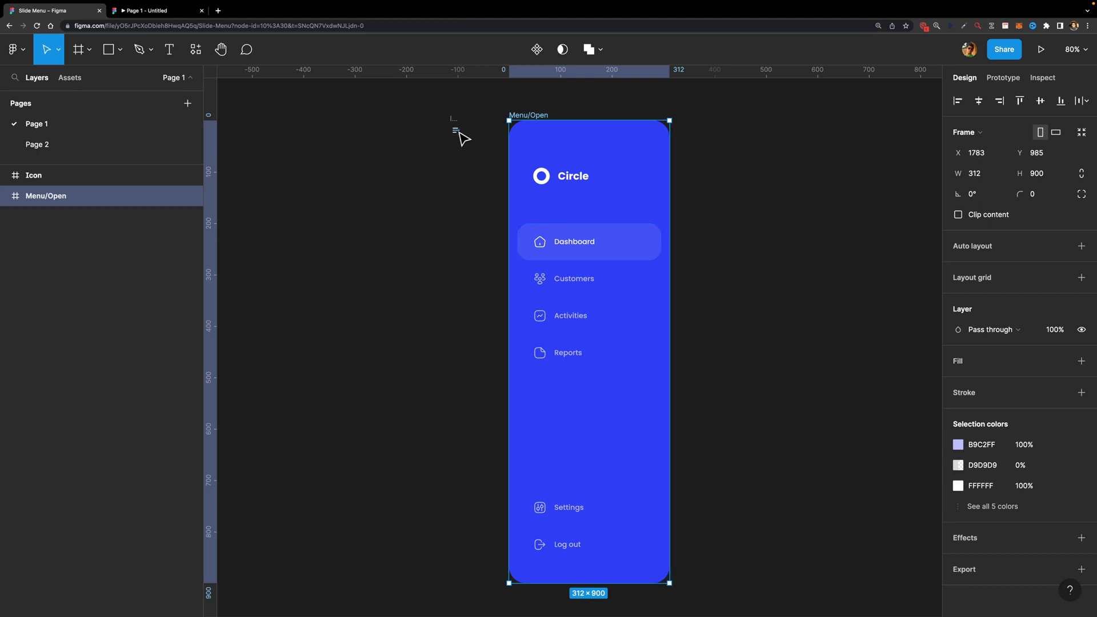
pyautogui.scroll(10, 456, 132)
pyautogui.scroll(2, 463, 129)
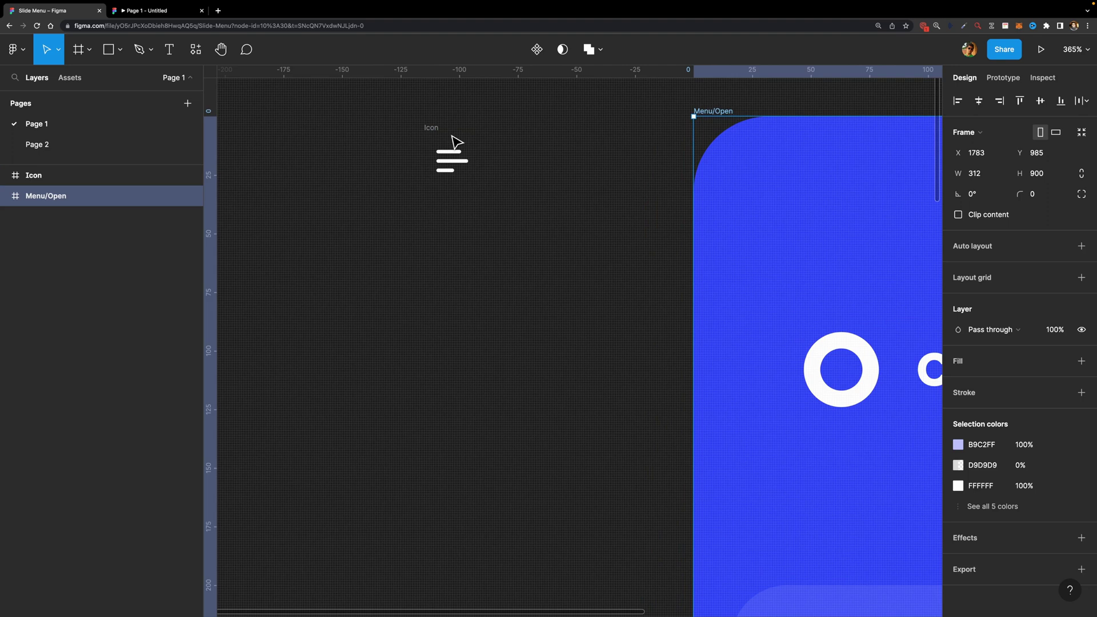
pyautogui.click(431, 128)
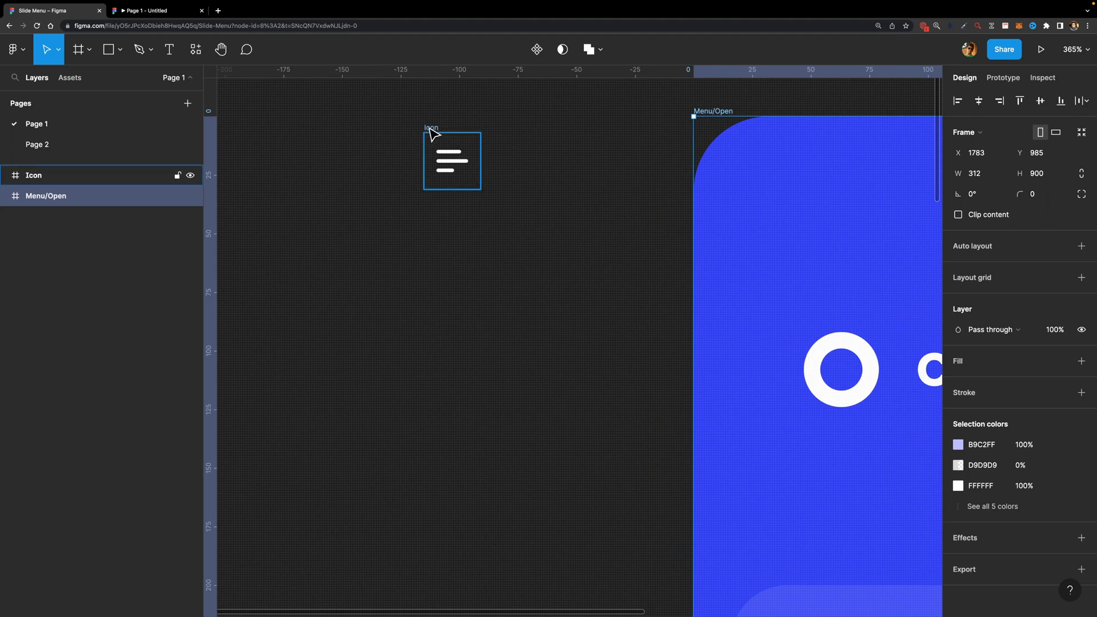
pyautogui.keyDown('ctrl'); pyautogui.scroll(5, 485, 139); pyautogui.keyUp('ctrl')
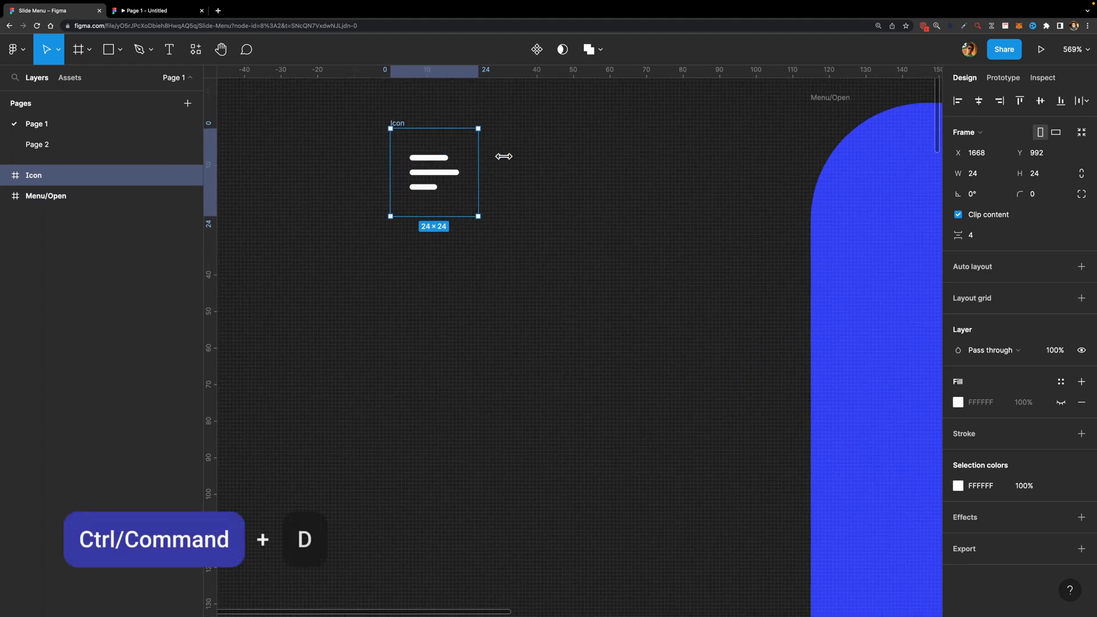
pyautogui.hotkey('ctrl', 'd')
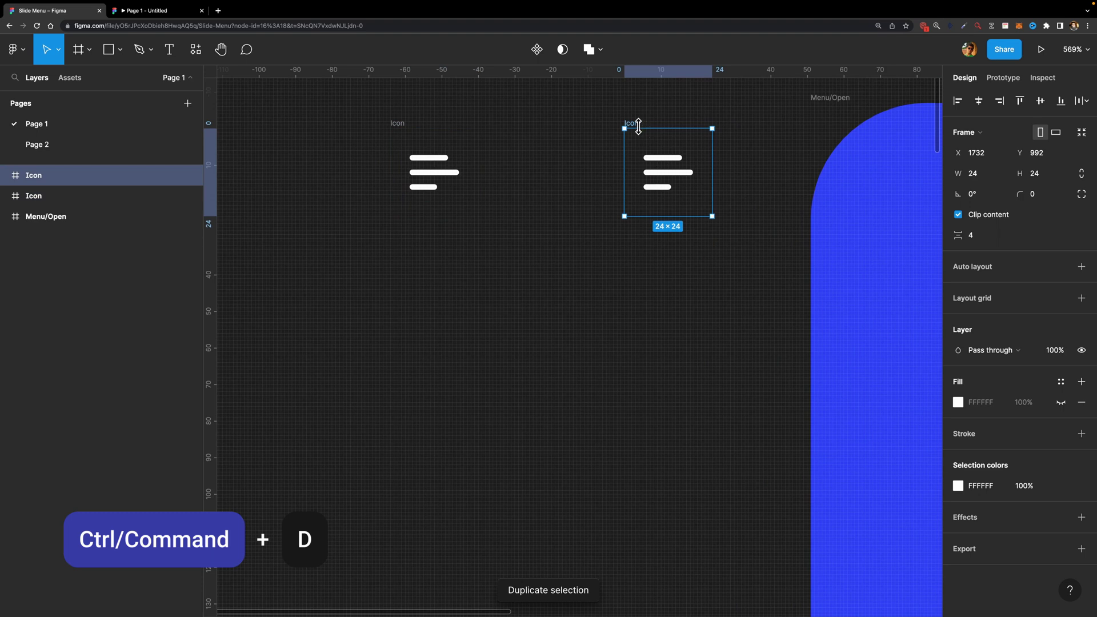
pyautogui.moveTo(632, 125); pyautogui.dragTo(536, 127)
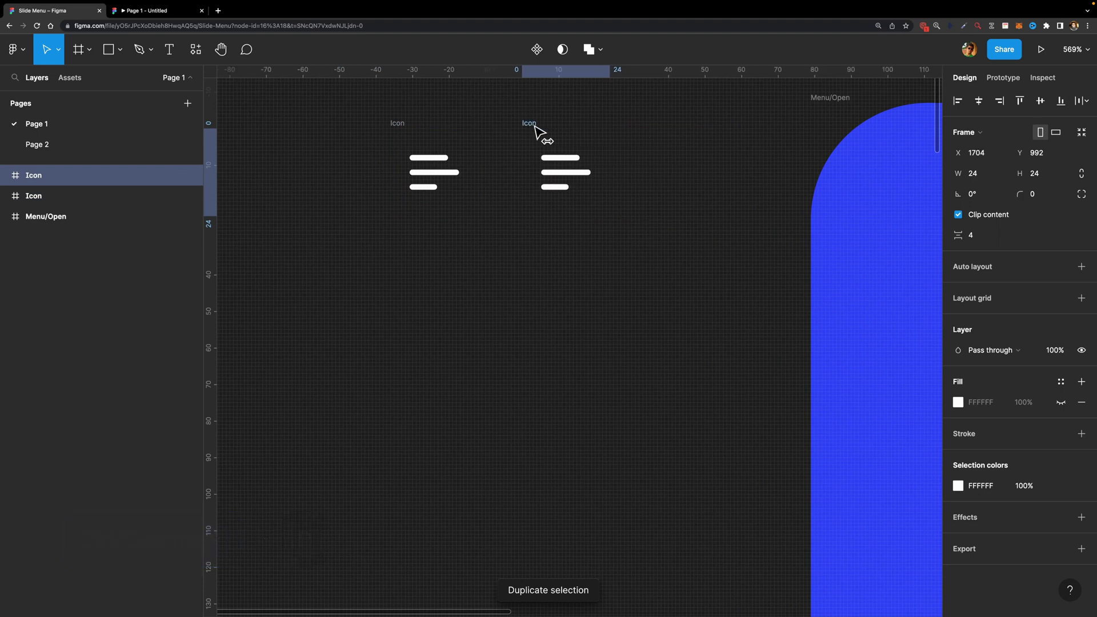
# - Delete the lowest and uppermost lines, layers 3 and 1, from the copied hamburger icon
pyautogui.click(557, 189)
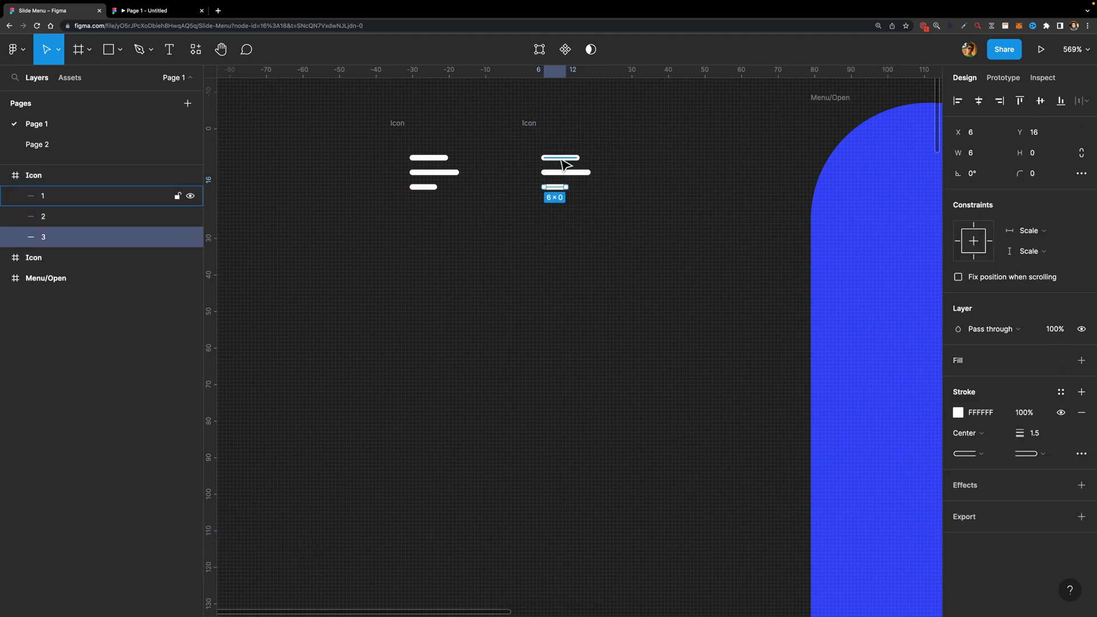
pyautogui.scroll(3, 563, 166)
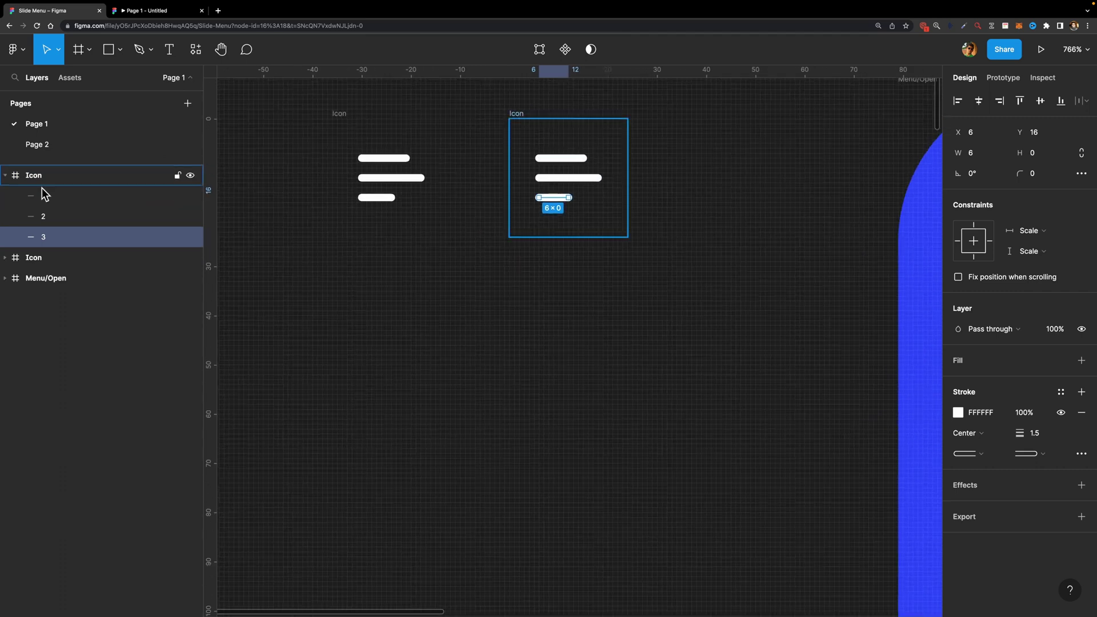
pyautogui.click(49, 216)
pyautogui.click(58, 237)
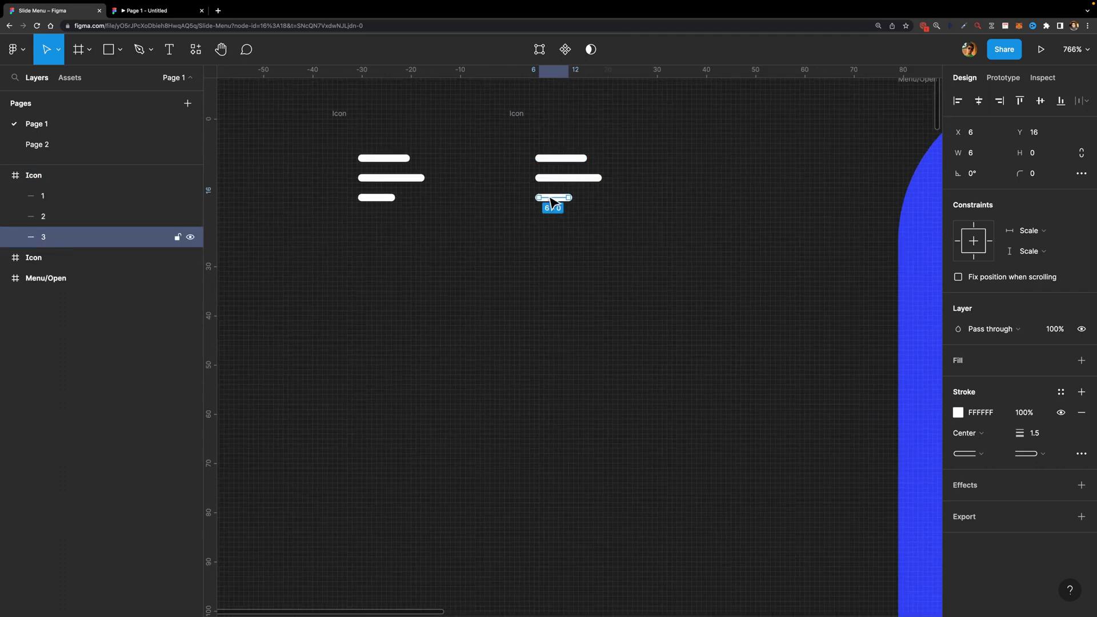
pyautogui.press('Delete')
pyautogui.click(558, 159)
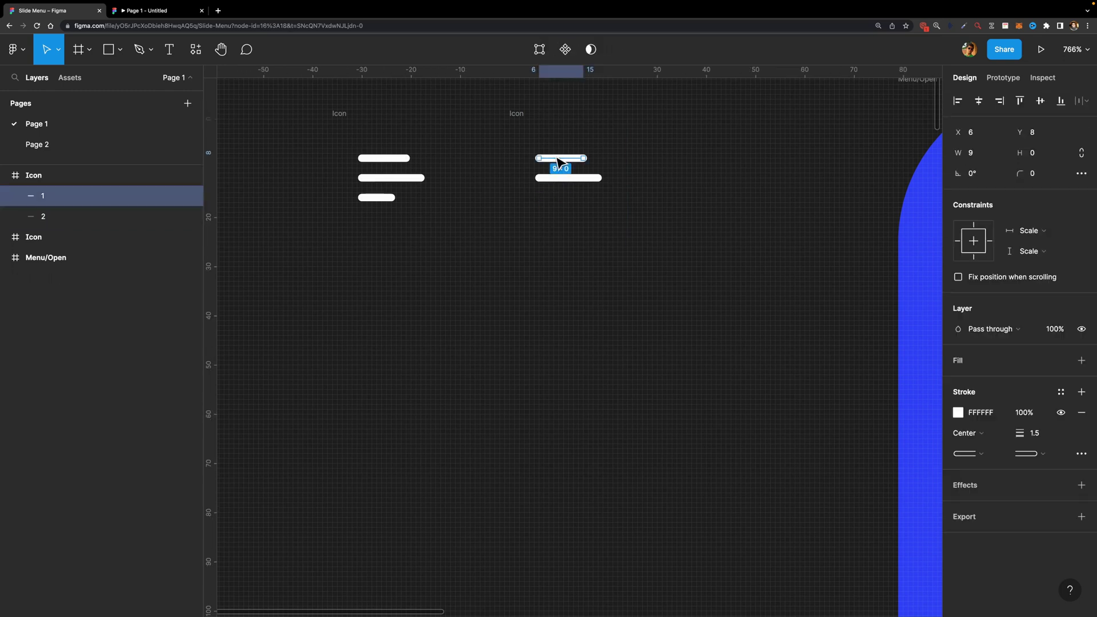
pyautogui.press('Delete')
# - Form an X in the copied icon by rotating the remaining line to 45° and adding a vertically flipped duplicate of it
pyautogui.click(556, 178)
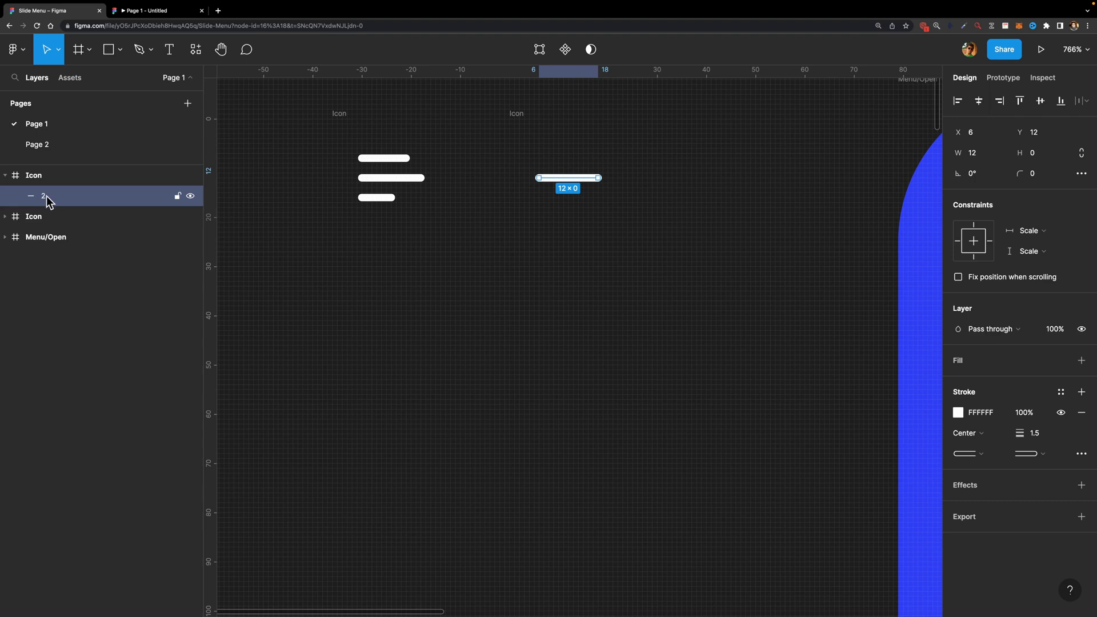
pyautogui.moveTo(606, 185); pyautogui.dragTo(615, 141)
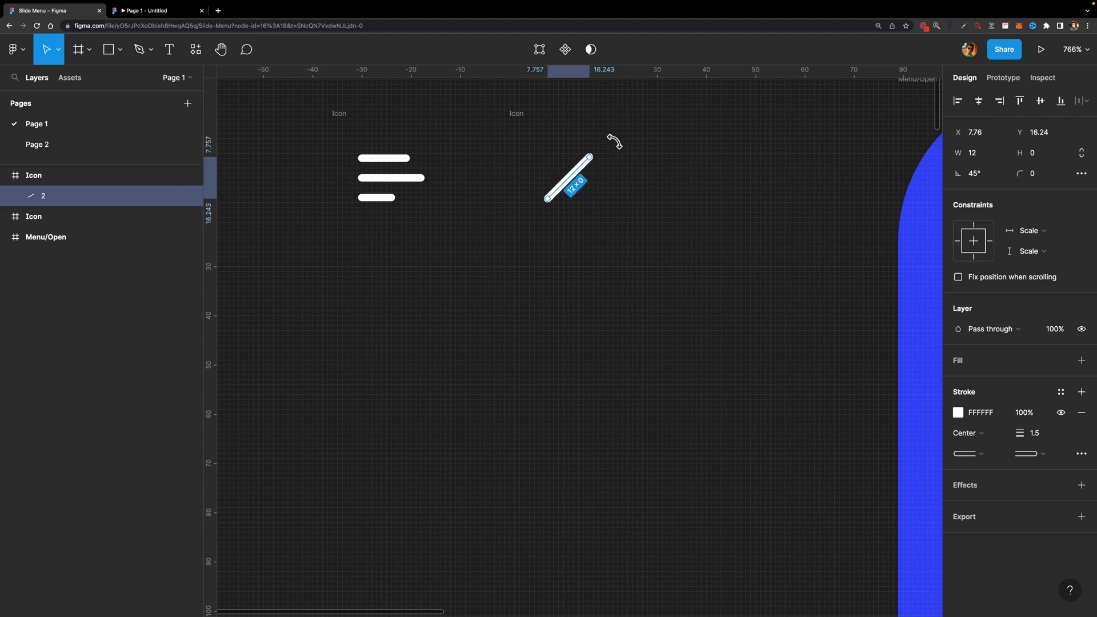
pyautogui.scroll(5, 619, 148)
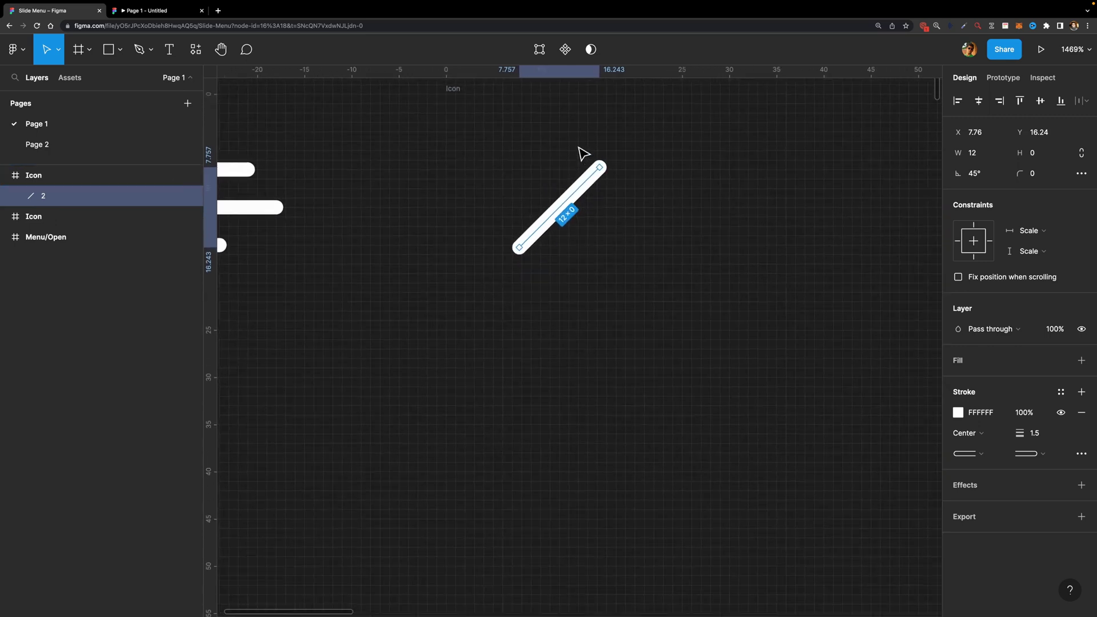
pyautogui.press('super+d')
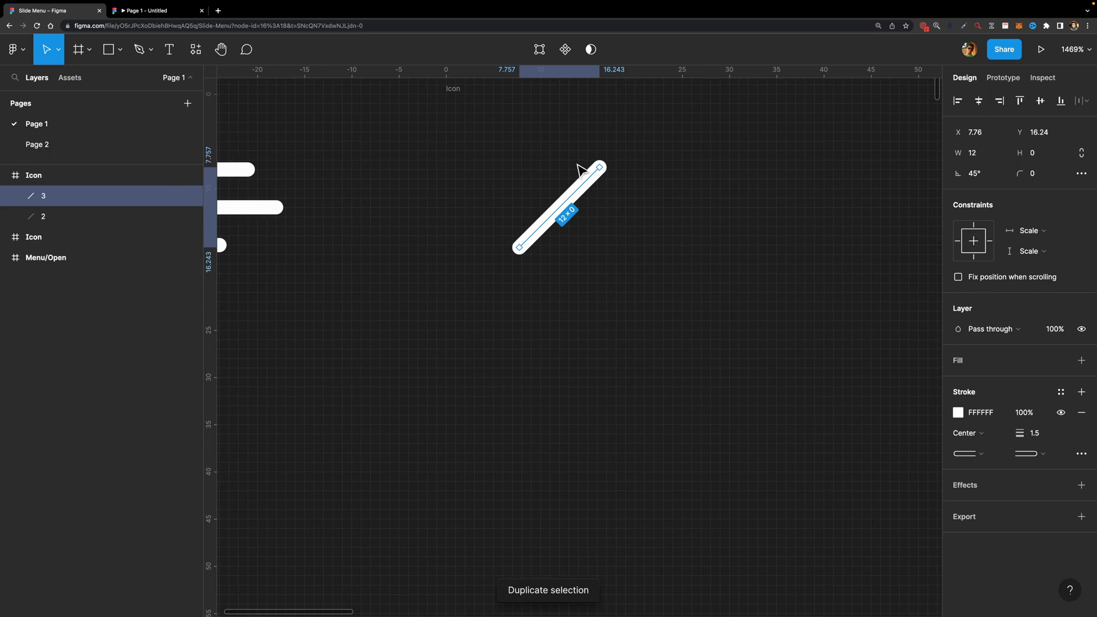
pyautogui.rightClick(577, 193)
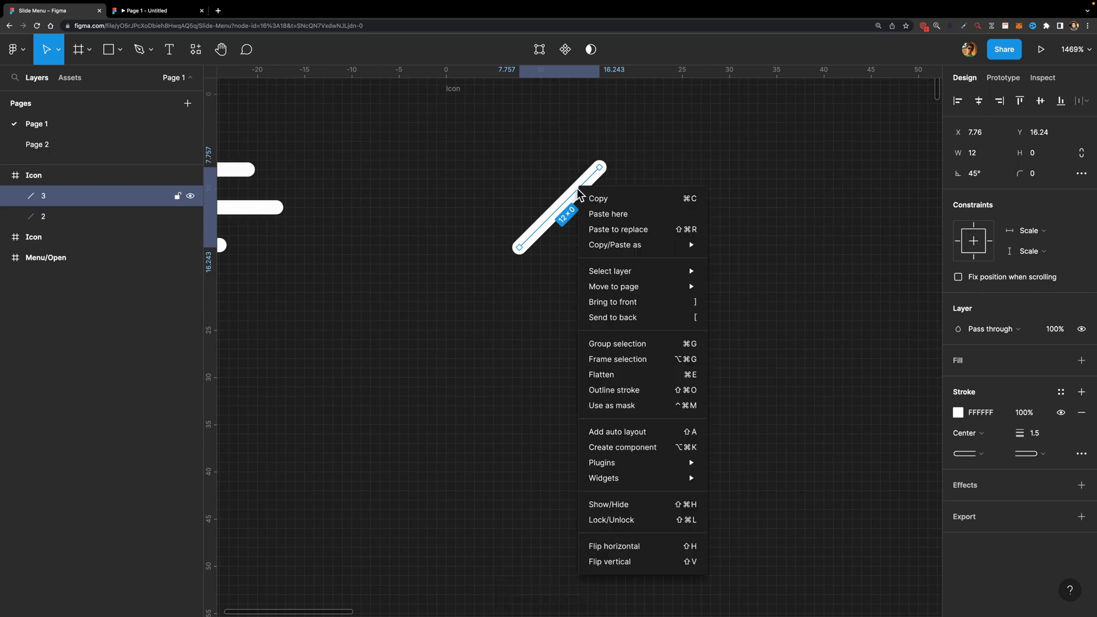
pyautogui.click(655, 560)
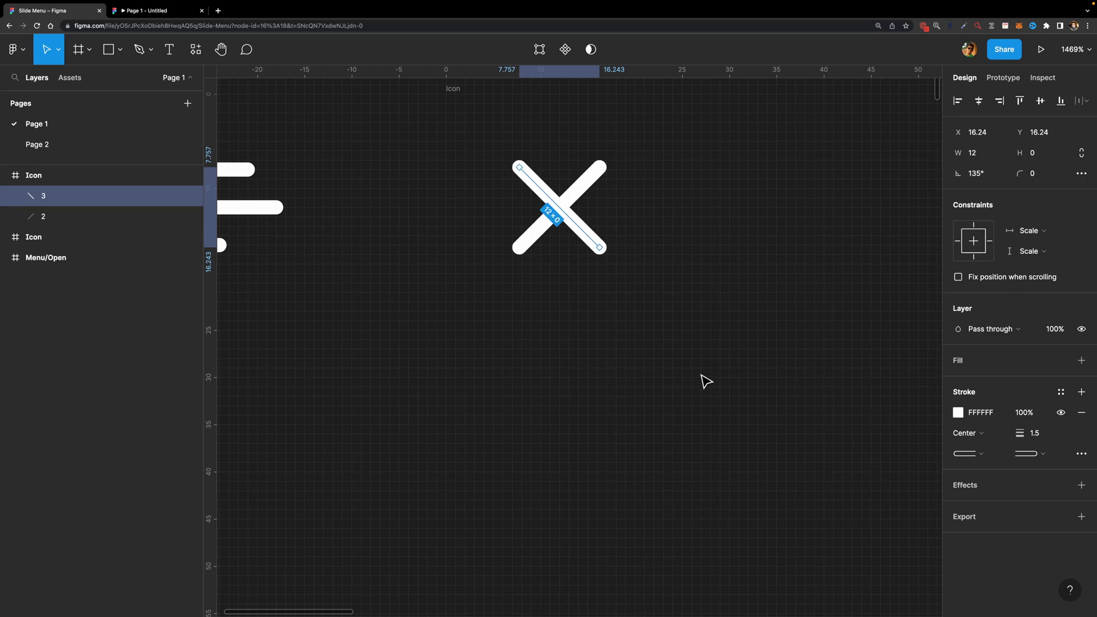
pyautogui.click(713, 194)
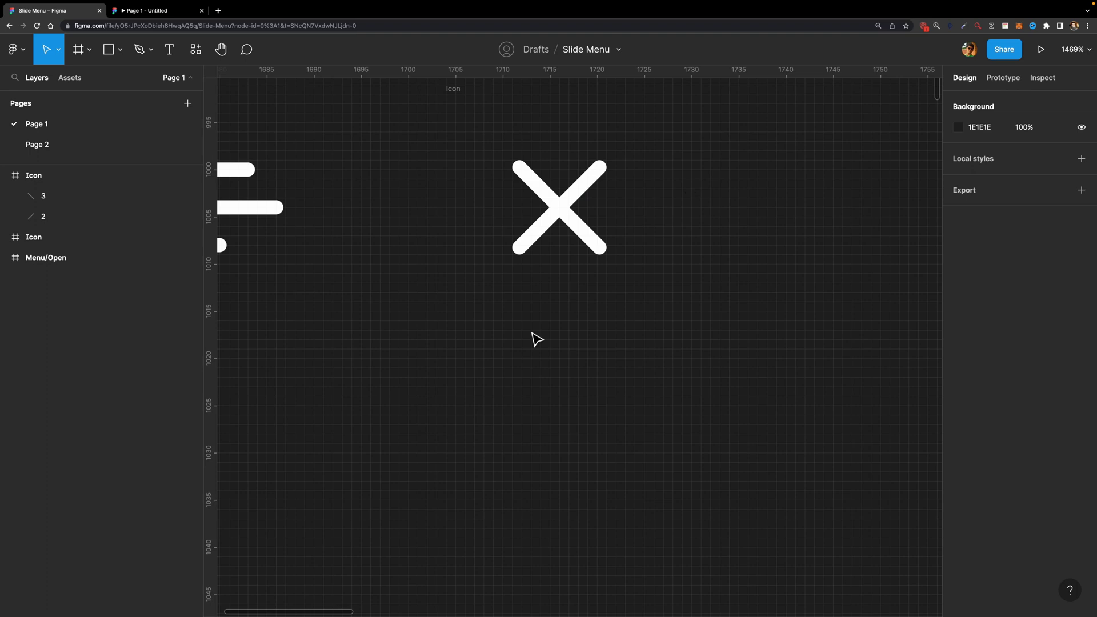
# - Compare the line layers of both icons and rename the X icon's flipped line layer as 1
pyautogui.hscroll(-5, 535, 339)
pyautogui.hscroll(-1, 294, 132)
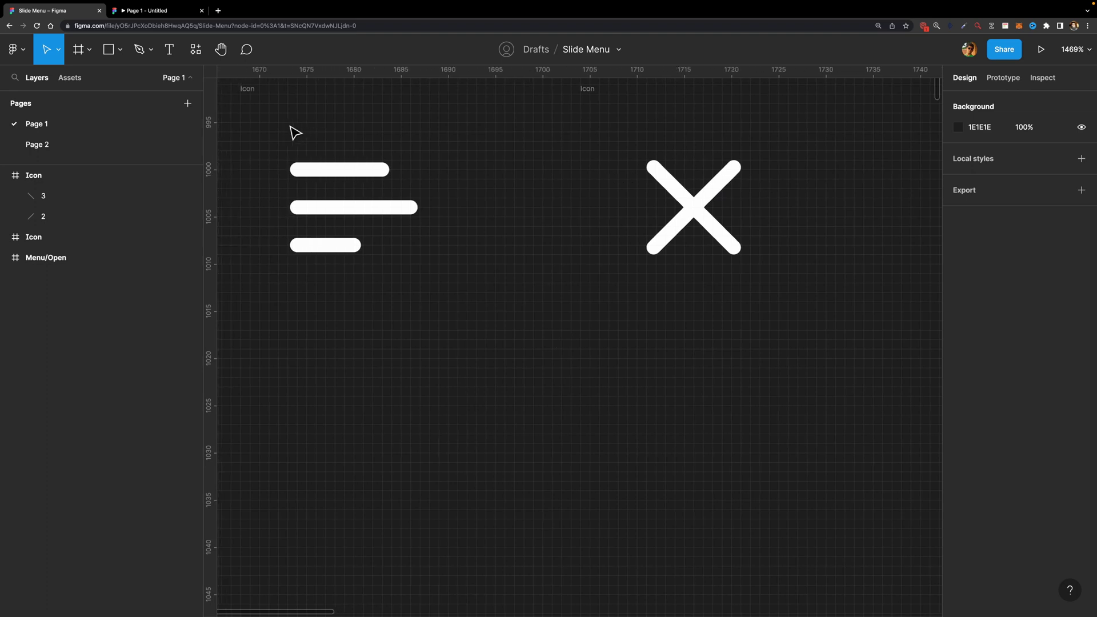
pyautogui.click(248, 94)
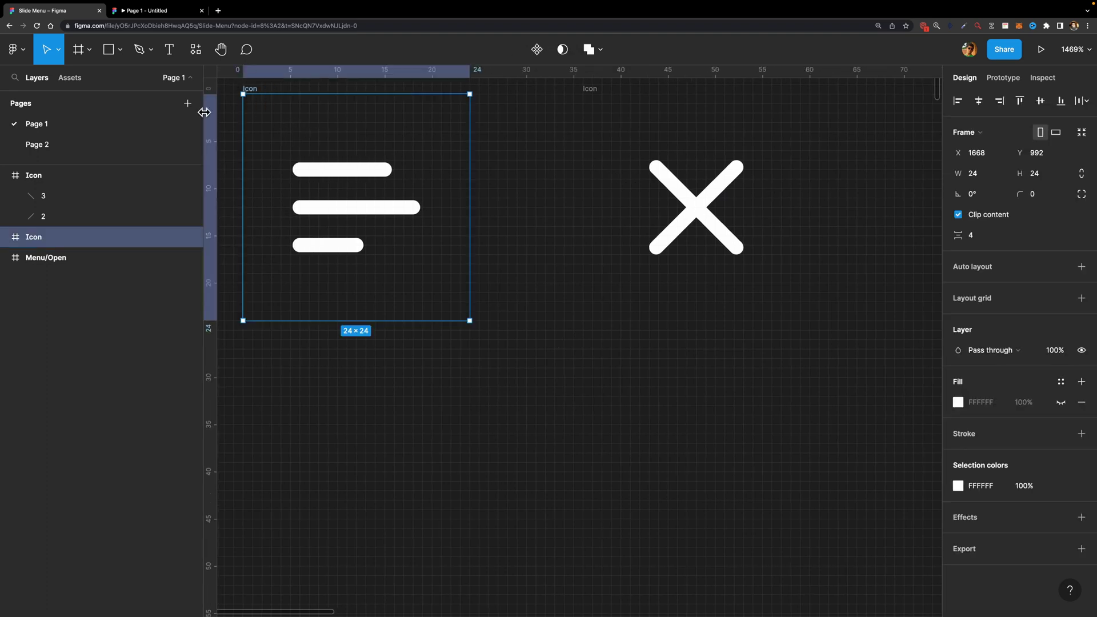
pyautogui.click(14, 239)
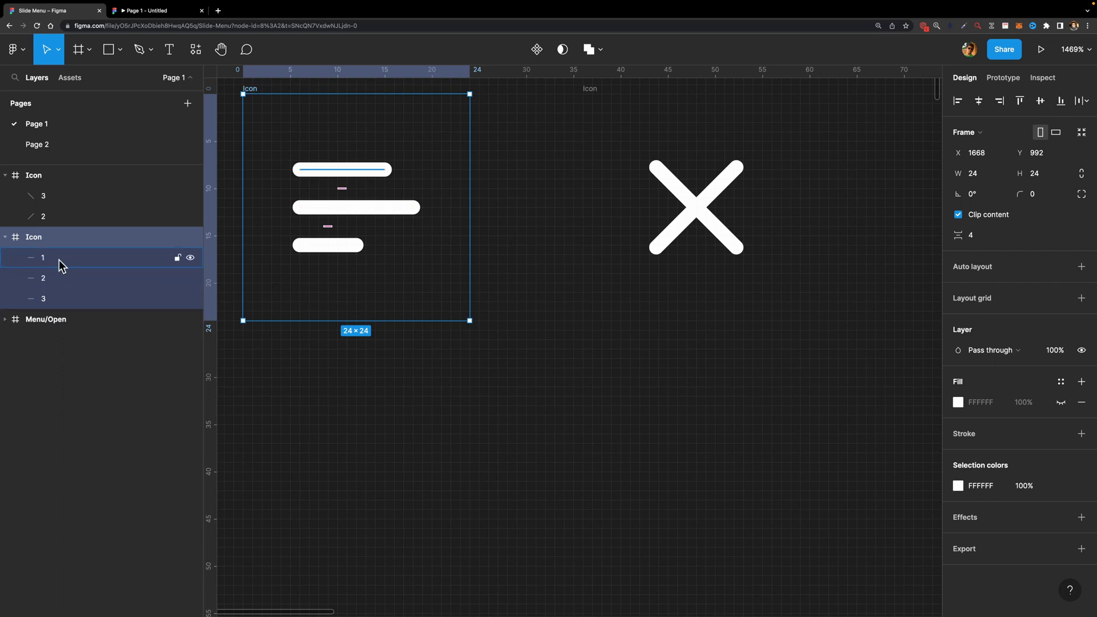
pyautogui.click(731, 174)
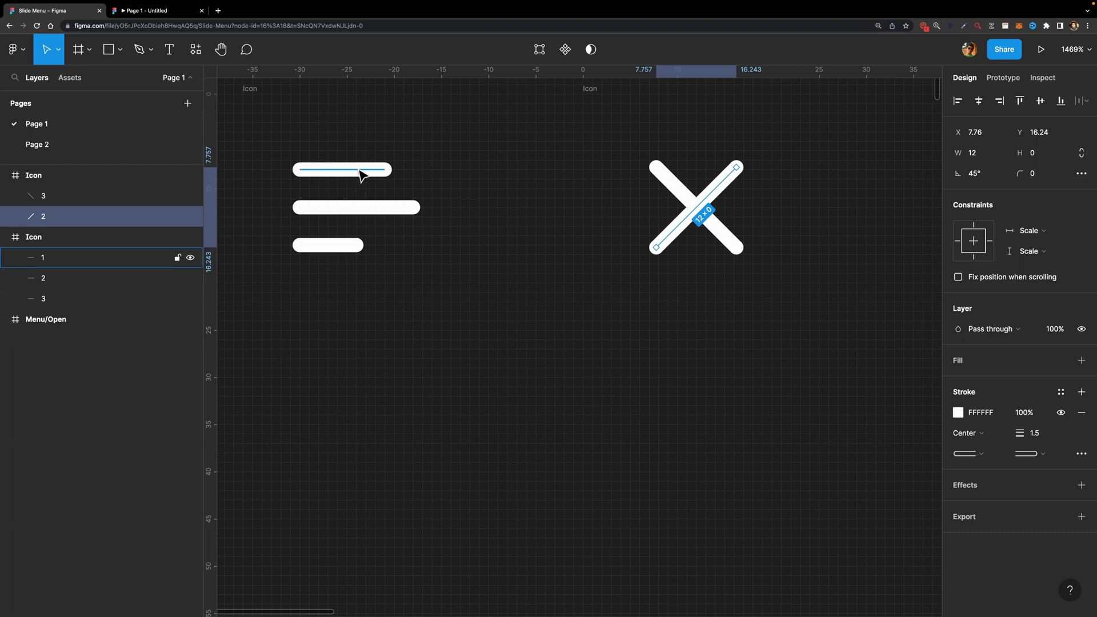
pyautogui.click(318, 171)
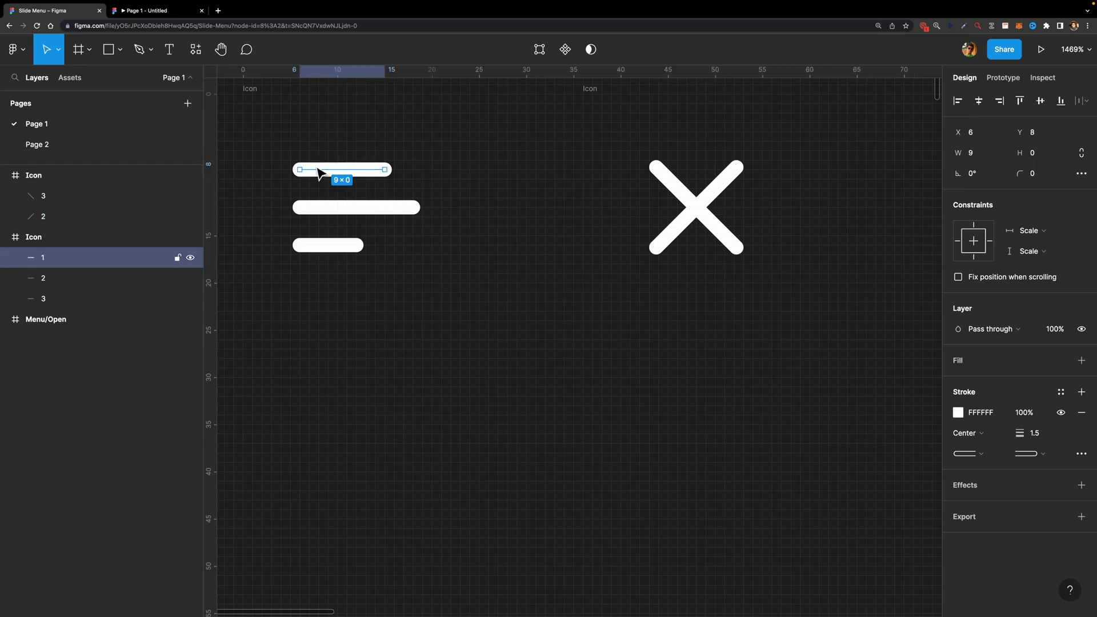
pyautogui.click(653, 169)
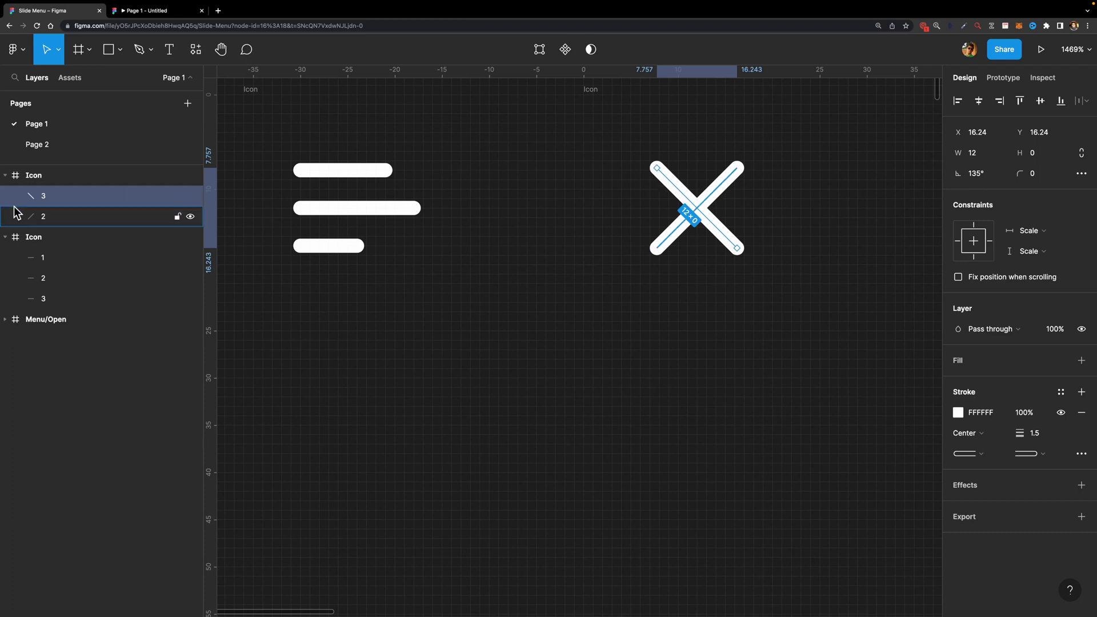
pyautogui.doubleClick(46, 197)
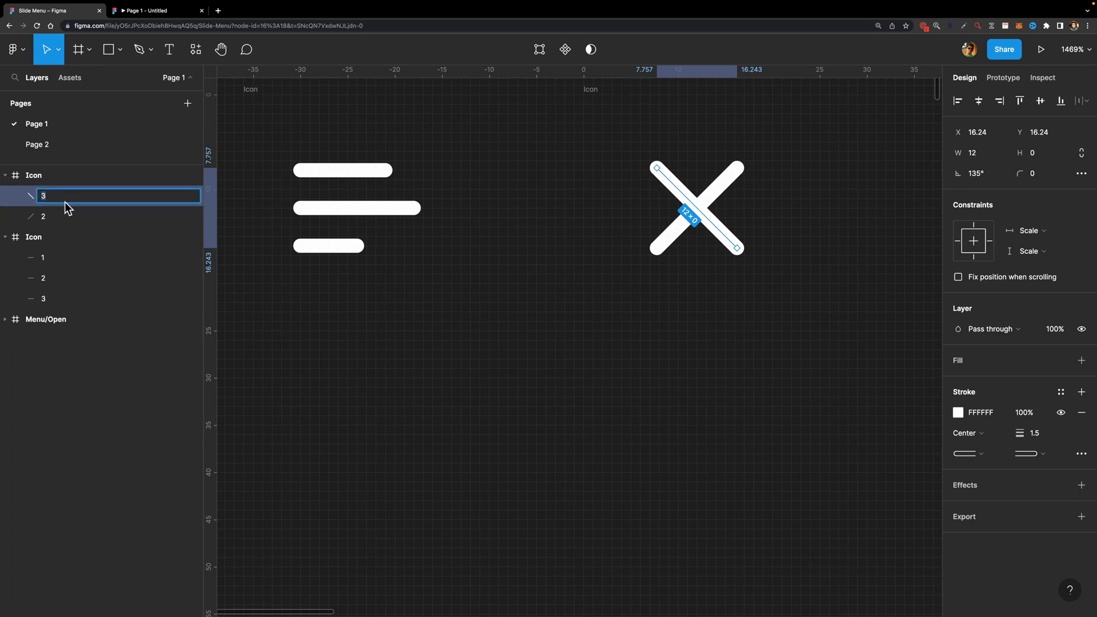
pyautogui.write('1')
pyautogui.press('Return')
pyautogui.click(729, 174)
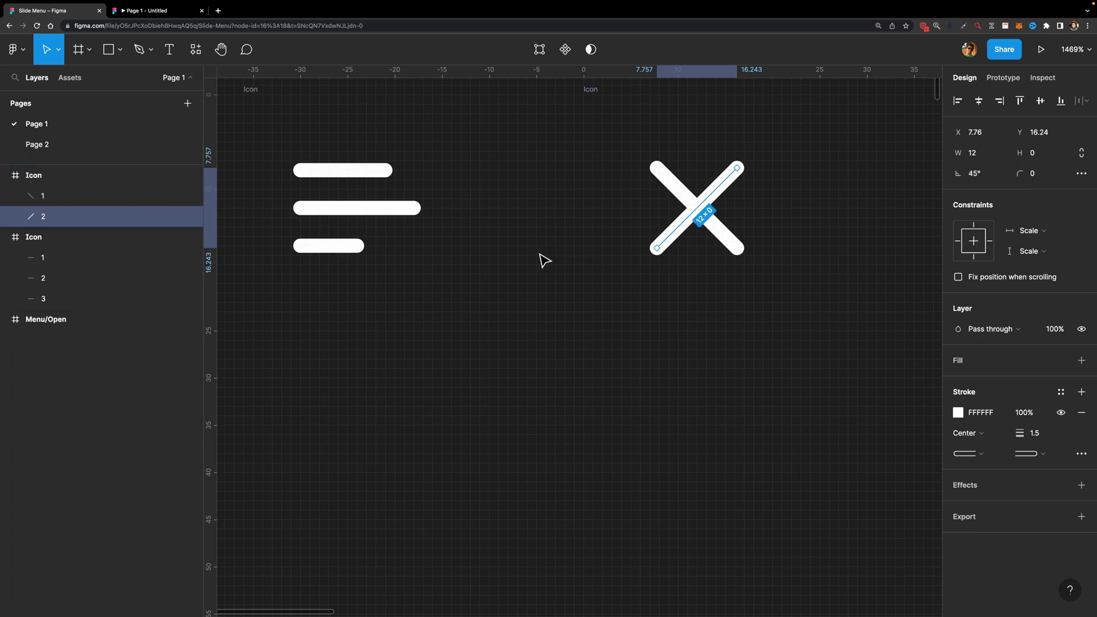
# - Collapse the icon layers and combine the hamburger and X Icon frames into a component set
pyautogui.click(5, 176)
pyautogui.click(6, 196)
pyautogui.scroll(-5, 468, 250)
pyautogui.click(732, 144)
pyautogui.moveTo(728, 137); pyautogui.dragTo(316, 328)
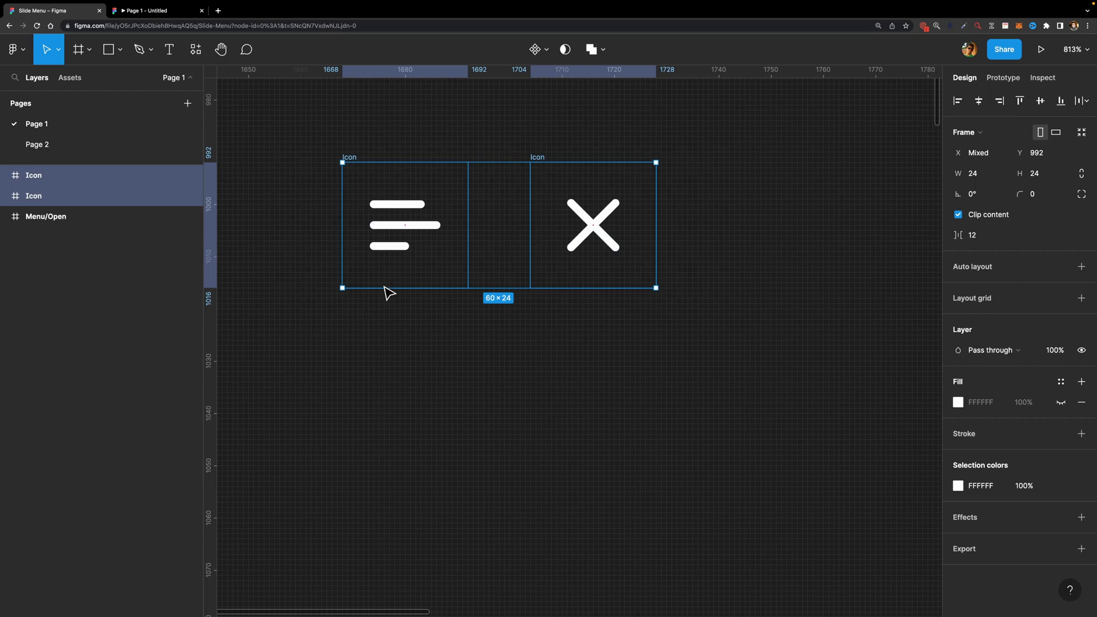
pyautogui.click(548, 53)
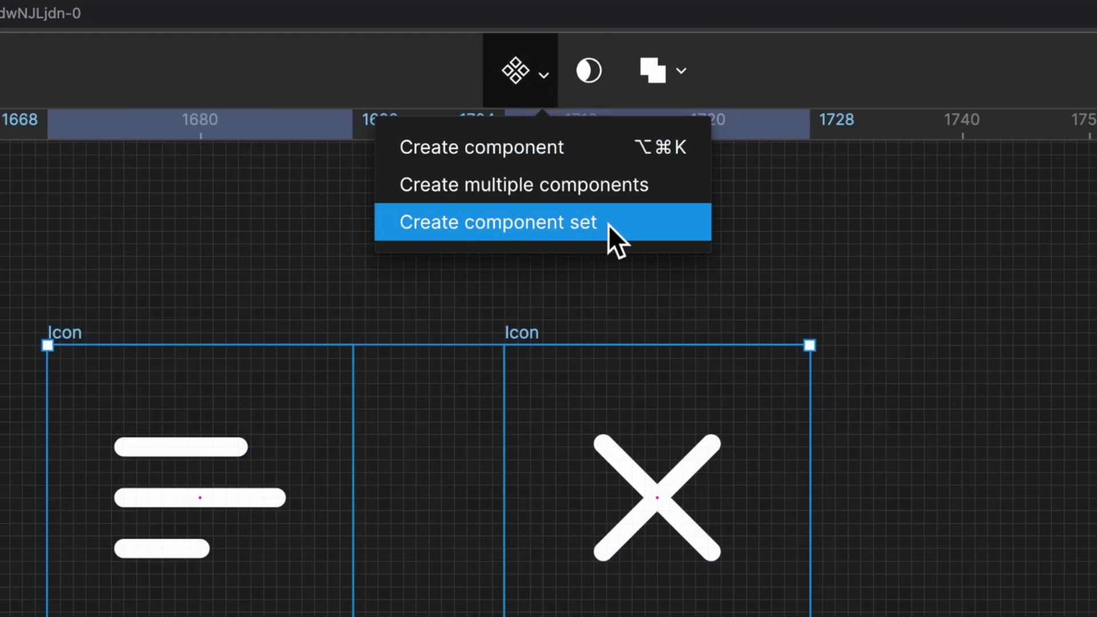
pyautogui.click(611, 224)
# - Set the hamburger variant's property value to Closed in the Icon component set
pyautogui.scroll(5, 480, 201)
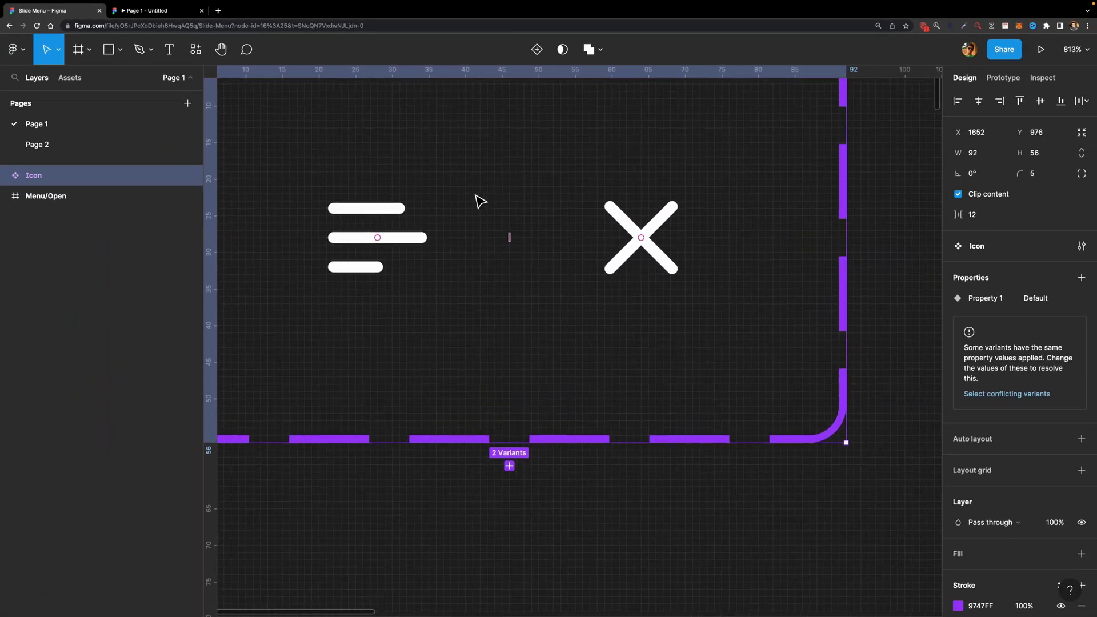
pyautogui.hotkey('shift', '2')
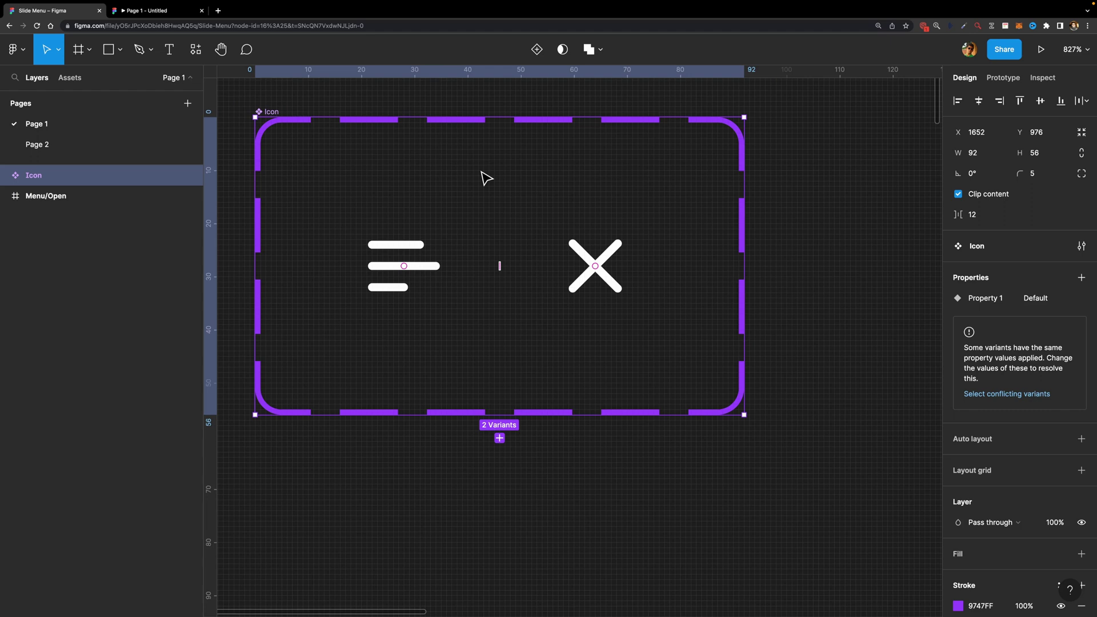
pyautogui.click(428, 232)
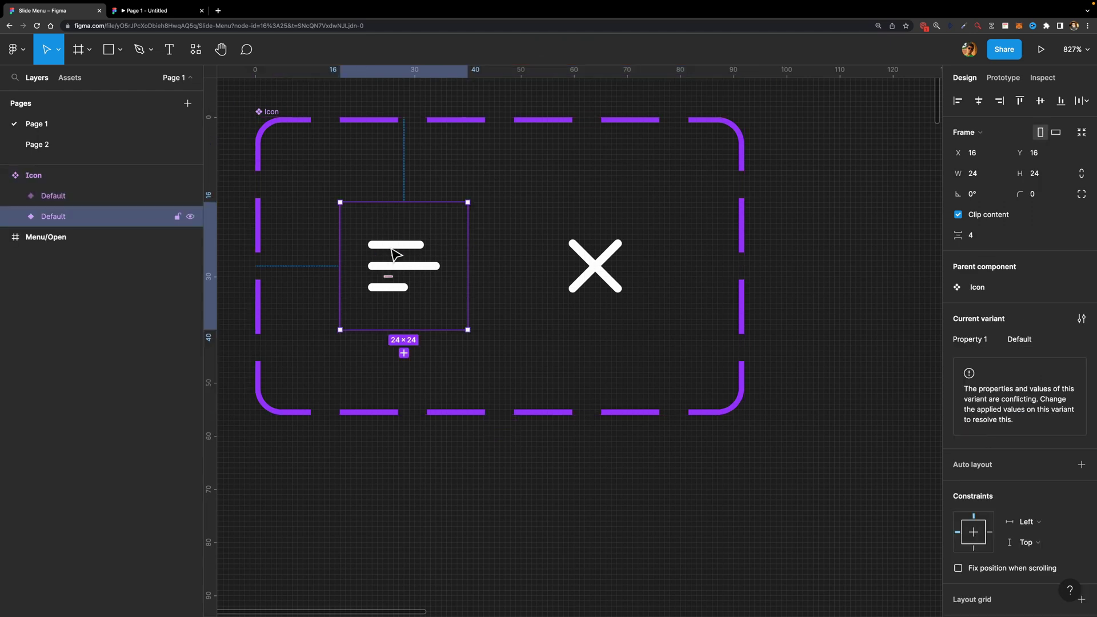
pyautogui.click(1017, 343)
pyautogui.press('BackSpace')
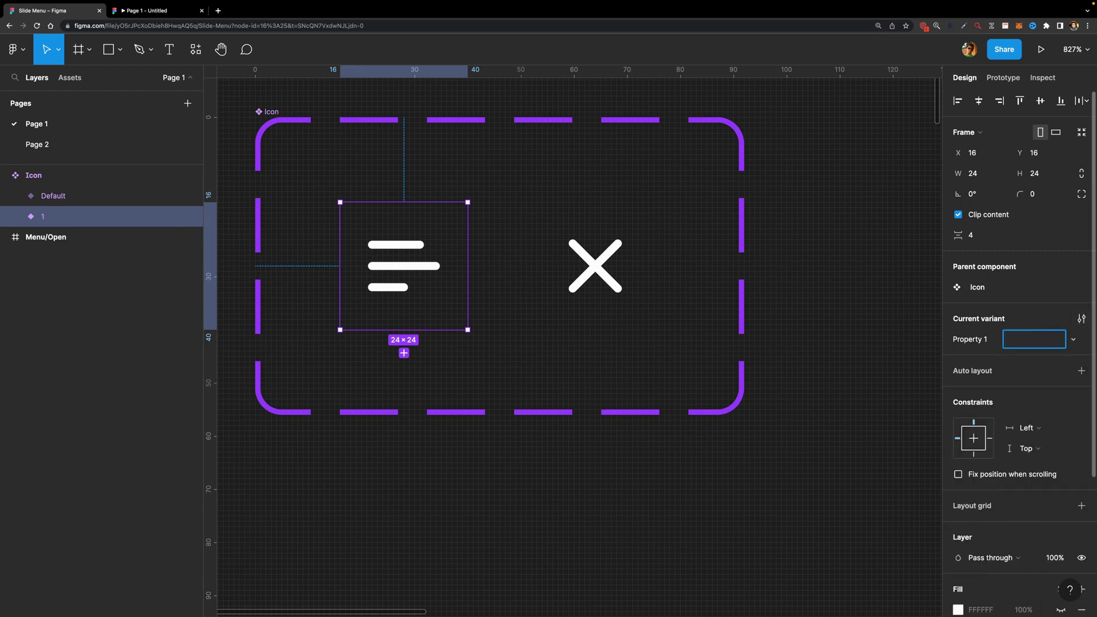
# - Set the X variant's property value to Opened
pyautogui.click(612, 286)
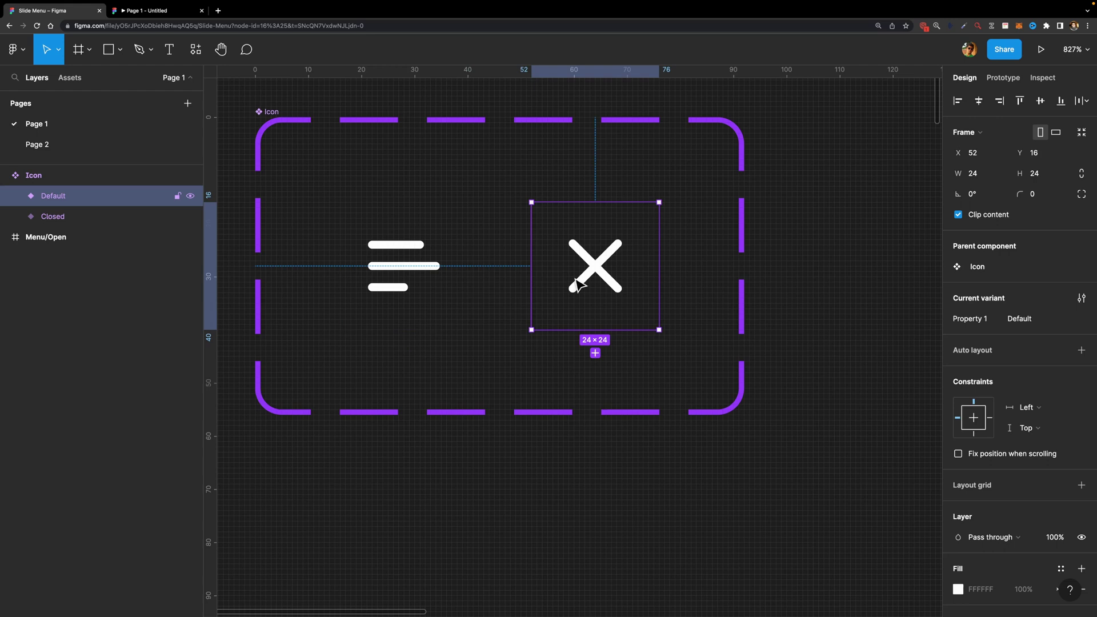
pyautogui.click(1036, 319)
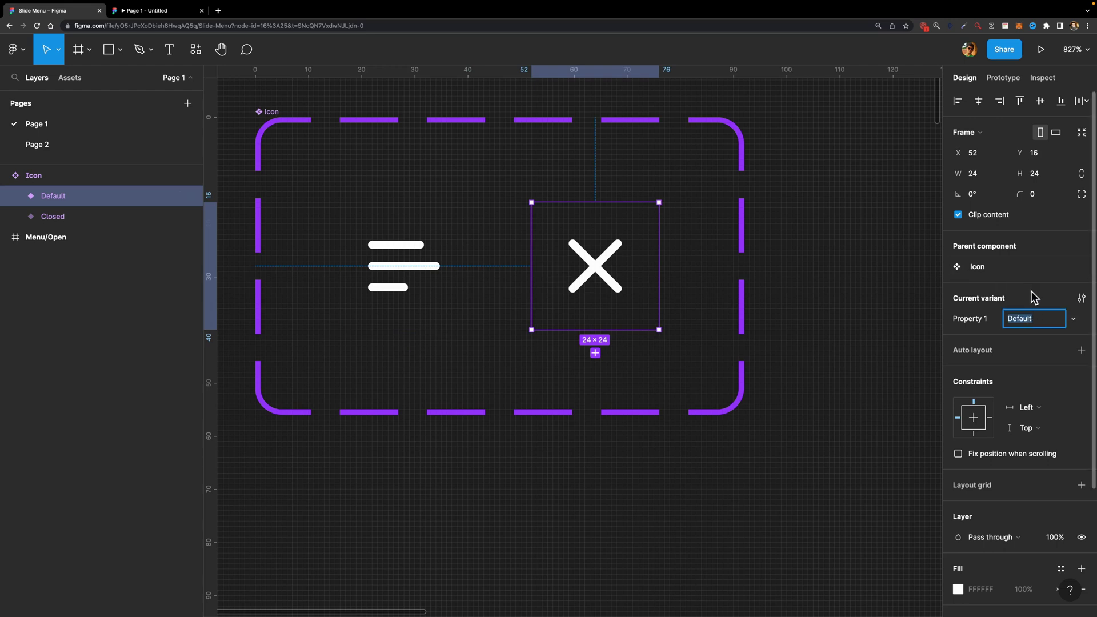
pyautogui.write('Opened')
pyautogui.press('Return')
# - Rename the Icon component set's variant property as State
pyautogui.click(272, 112)
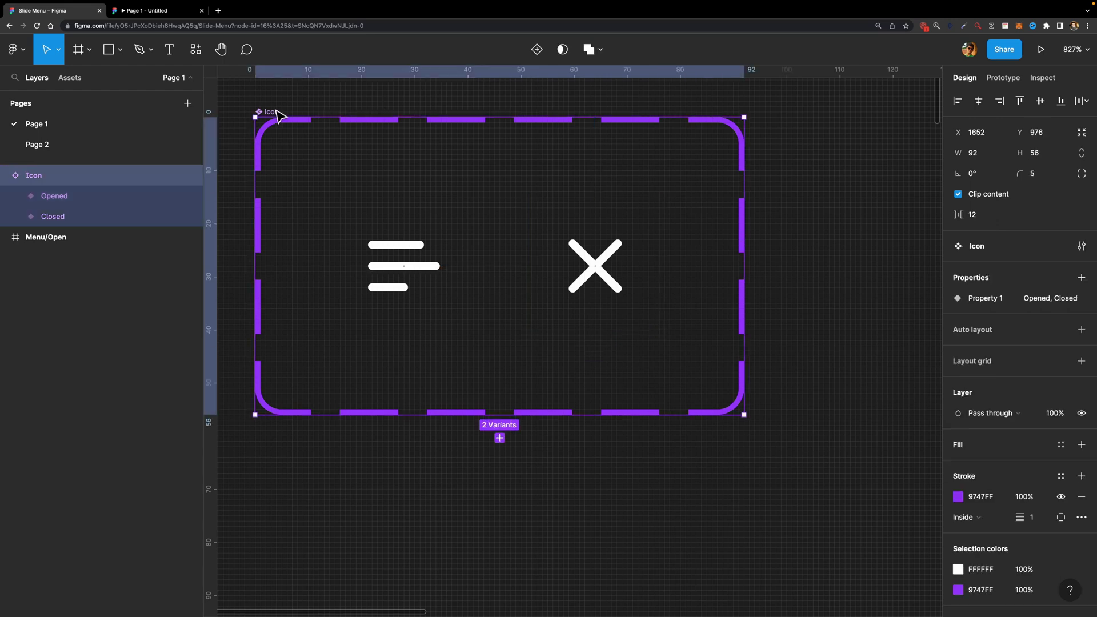
pyautogui.doubleClick(985, 299)
pyautogui.write('State')
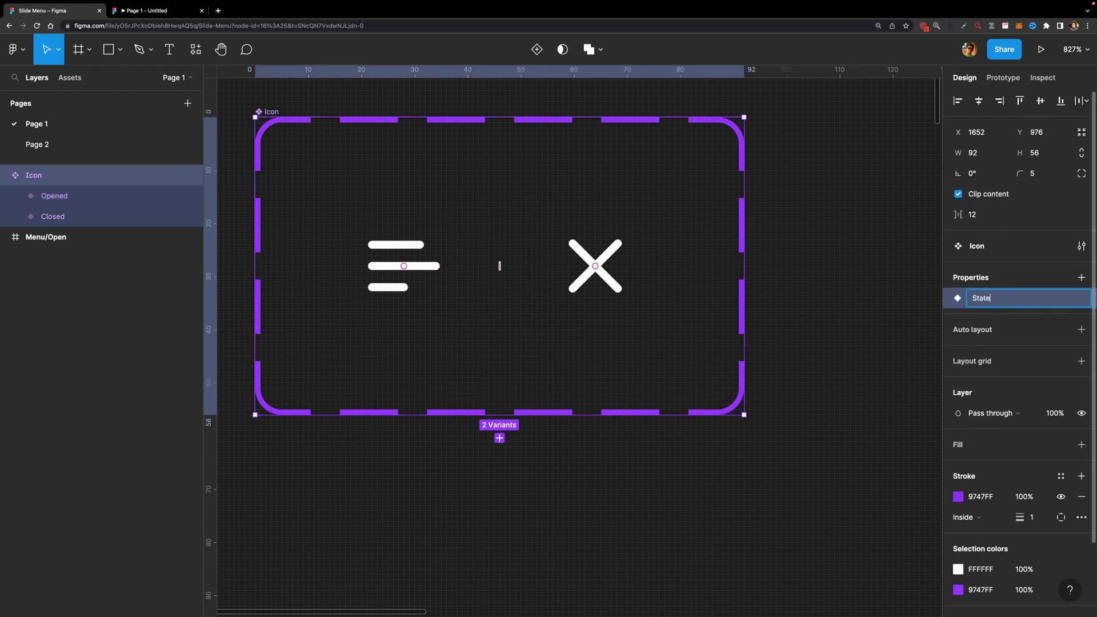
pyautogui.press('Return')
# - Add an on-click interaction from the Closed variant that changes it to Opened, using Smart animate with Quick easing
pyautogui.click(392, 286)
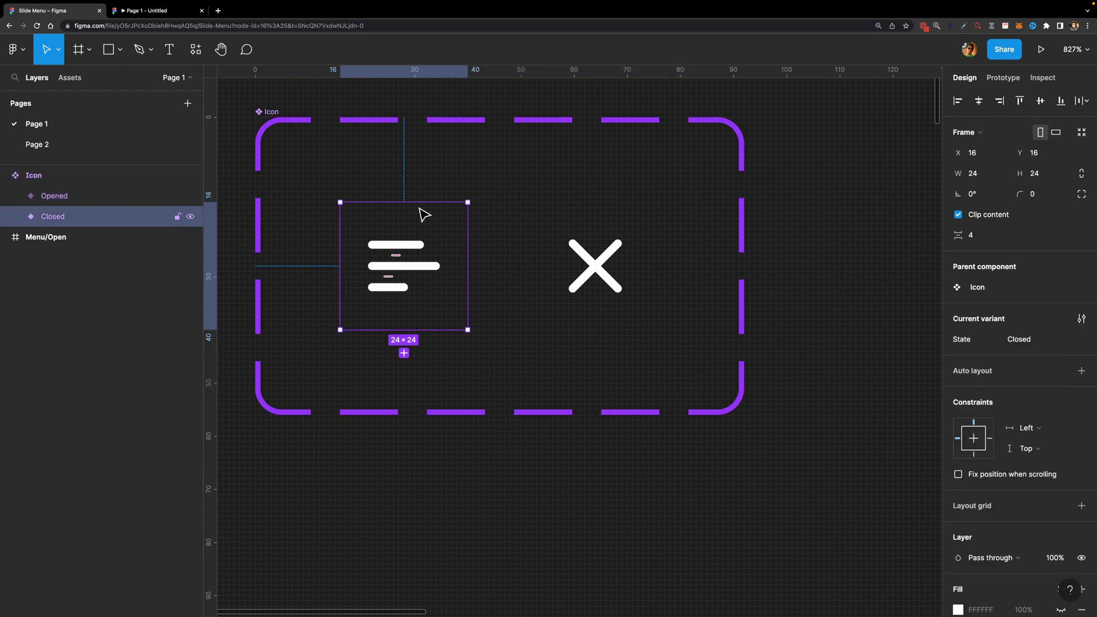
pyautogui.click(1004, 80)
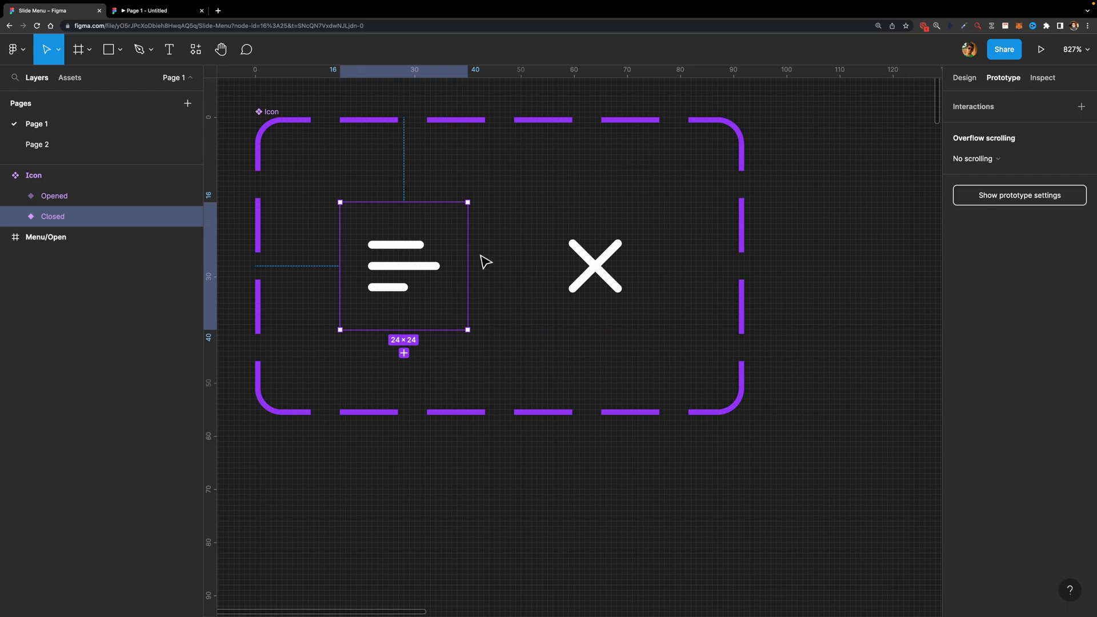
pyautogui.moveTo(468, 266); pyautogui.dragTo(578, 291)
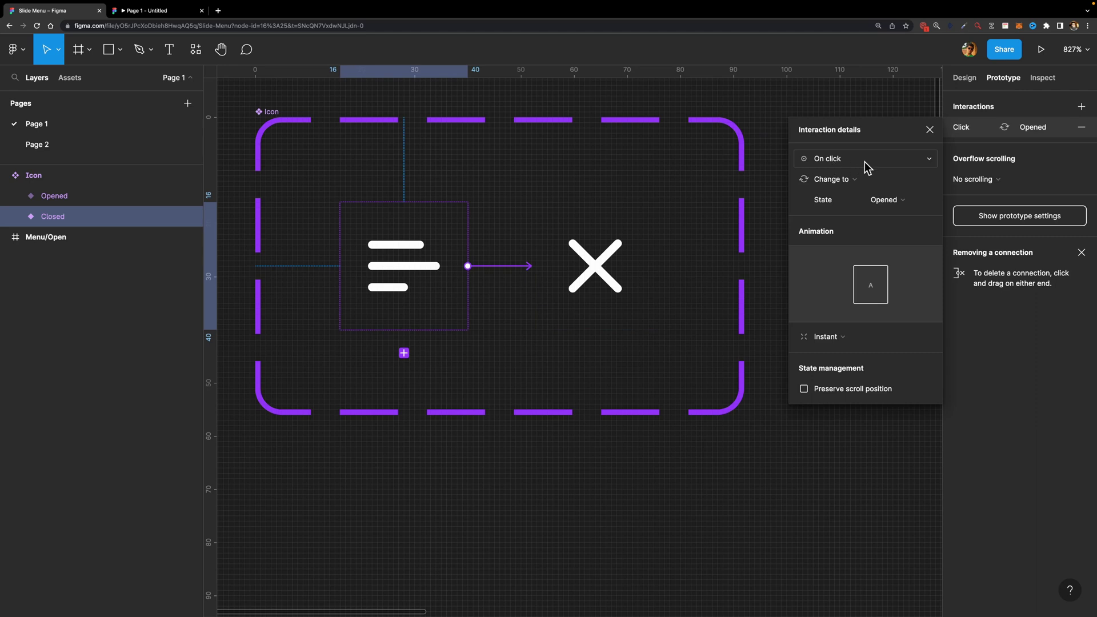
pyautogui.click(835, 339)
pyautogui.click(841, 368)
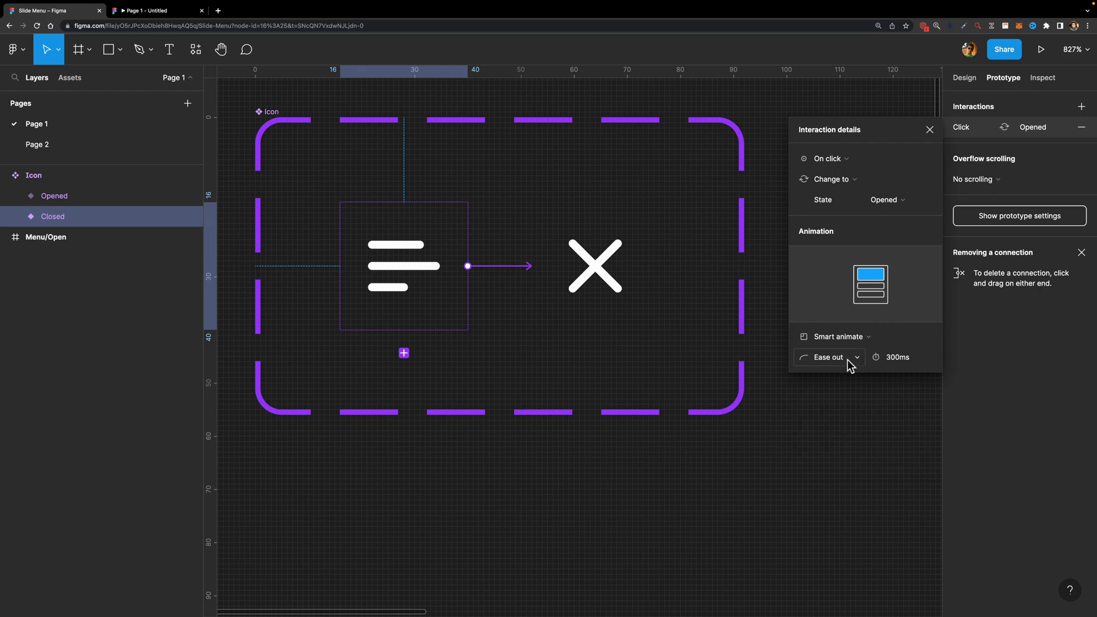
pyautogui.click(852, 363)
pyautogui.click(835, 487)
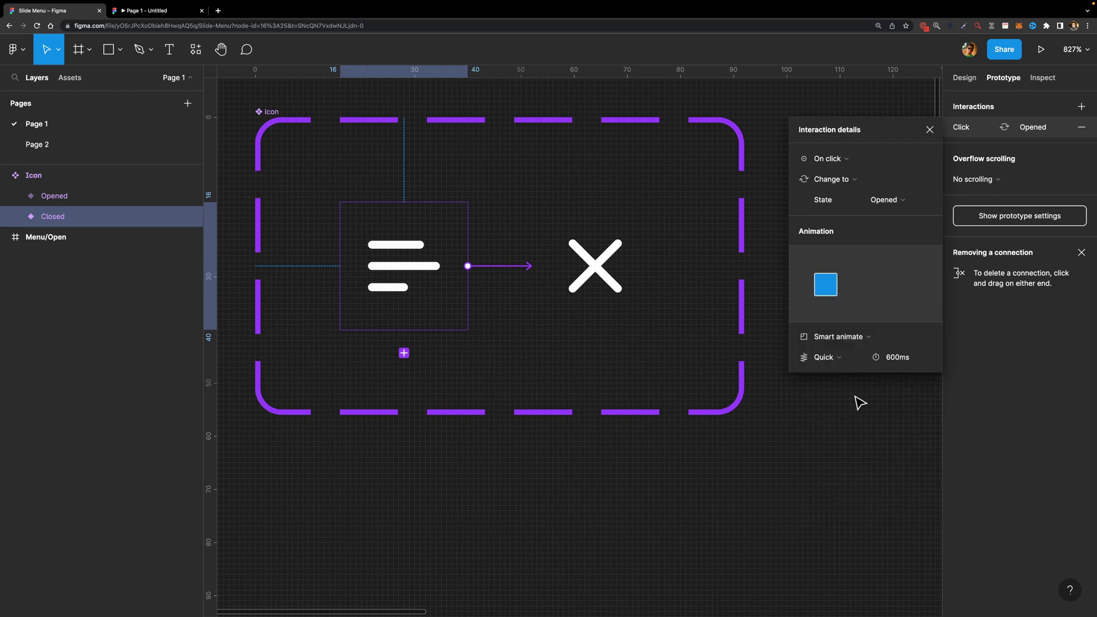
# - Add the reverse on-click interaction from the Opened variant that changes it to Closed, keeping Smart animate and Quick
pyautogui.click(599, 264)
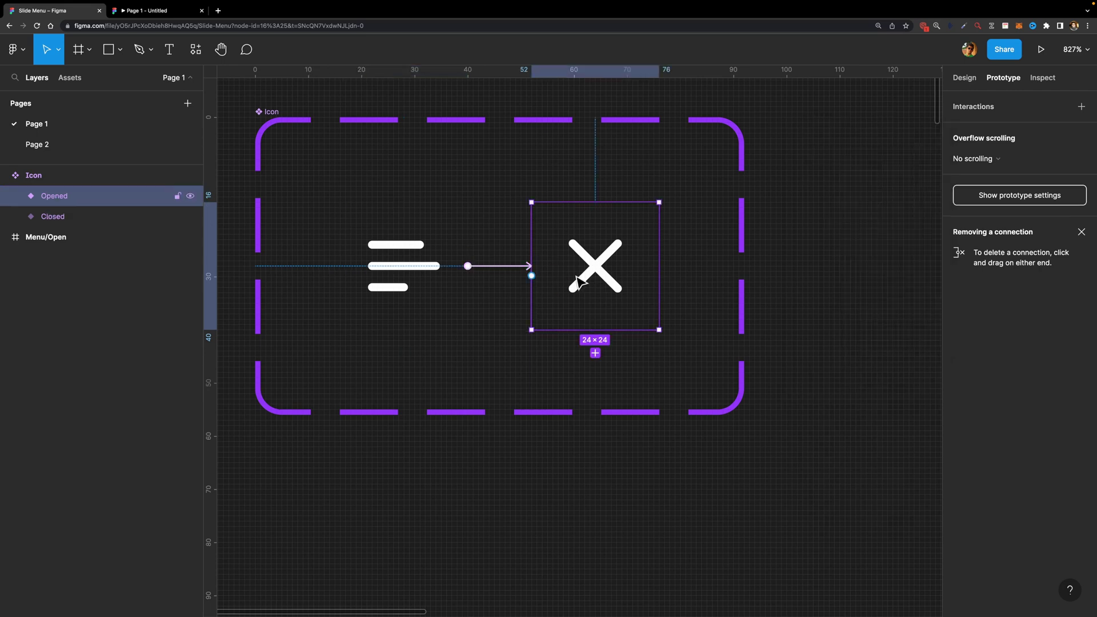
pyautogui.moveTo(532, 276); pyautogui.dragTo(432, 295)
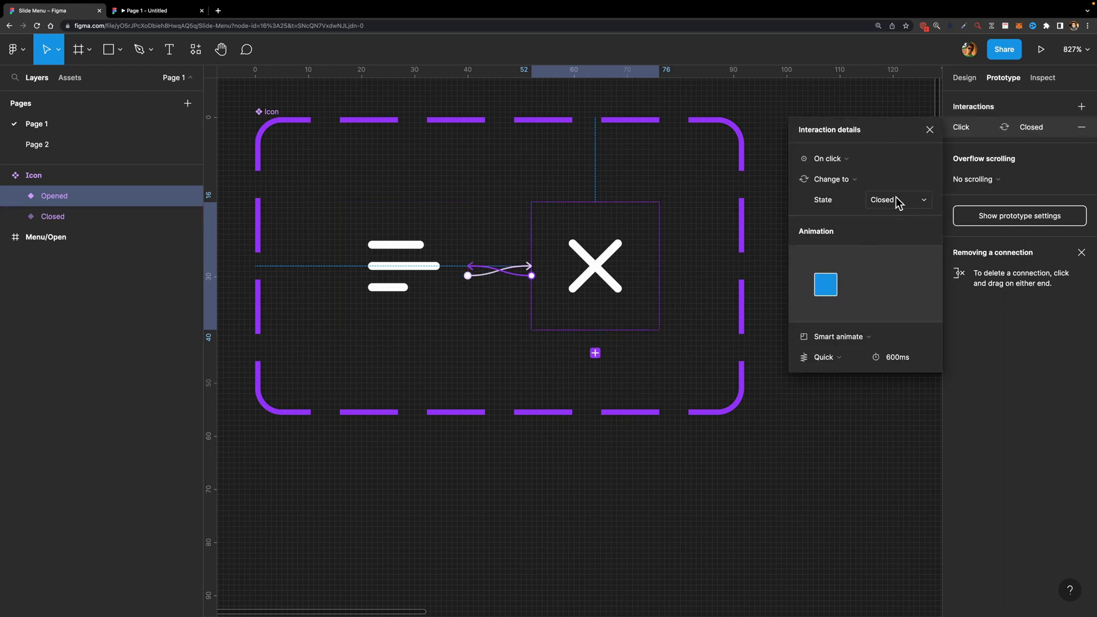
pyautogui.click(929, 130)
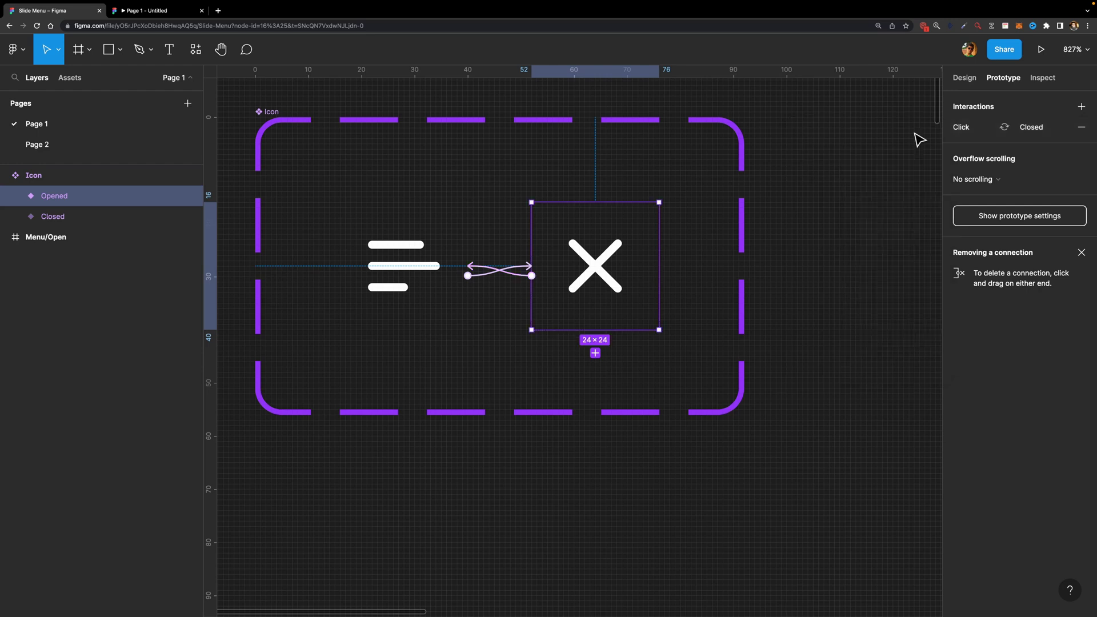
# - Place an instance of the local Icon component inside the Menu/Open frame
pyautogui.scroll(-3, 766, 283)
pyautogui.scroll(-1, 766, 283)
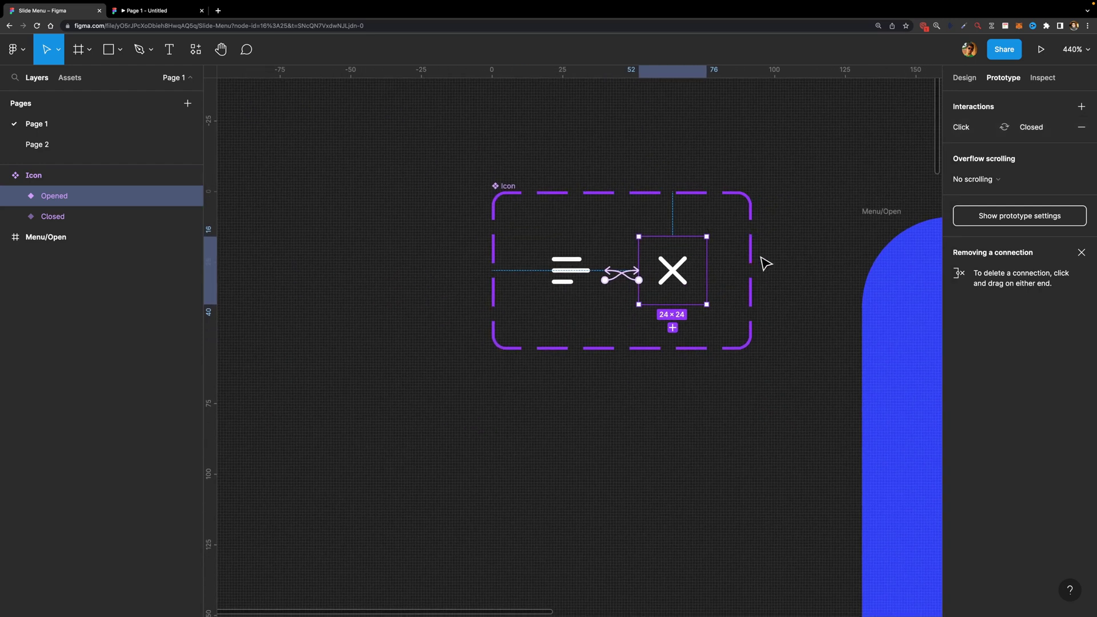
pyautogui.scroll(-5, 478, 247)
pyautogui.click(72, 81)
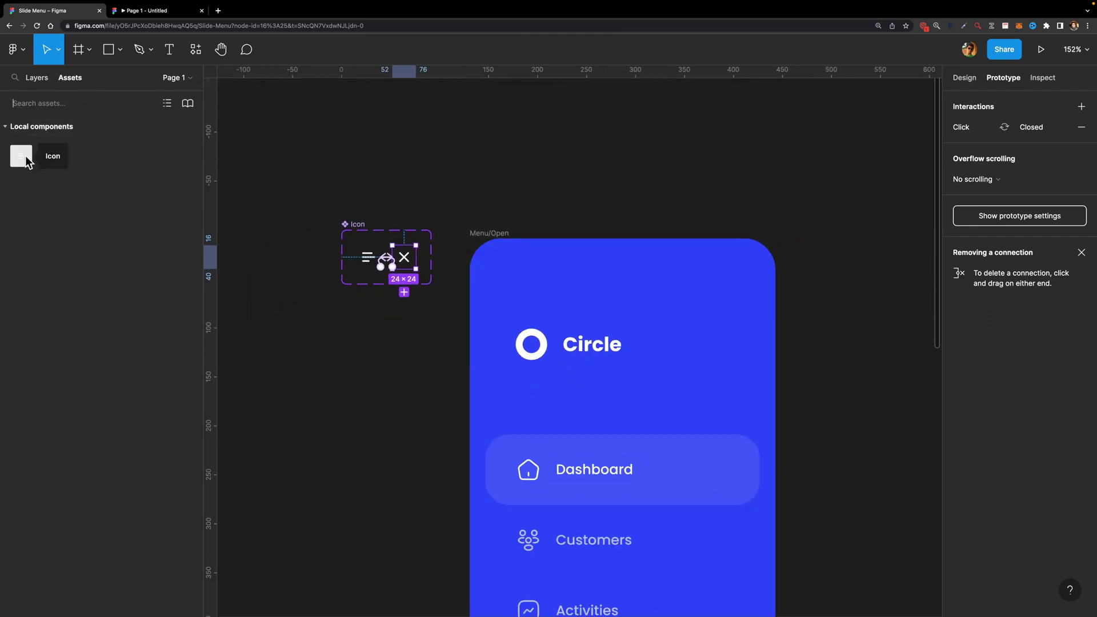
pyautogui.moveTo(23, 160); pyautogui.dragTo(152, 196)
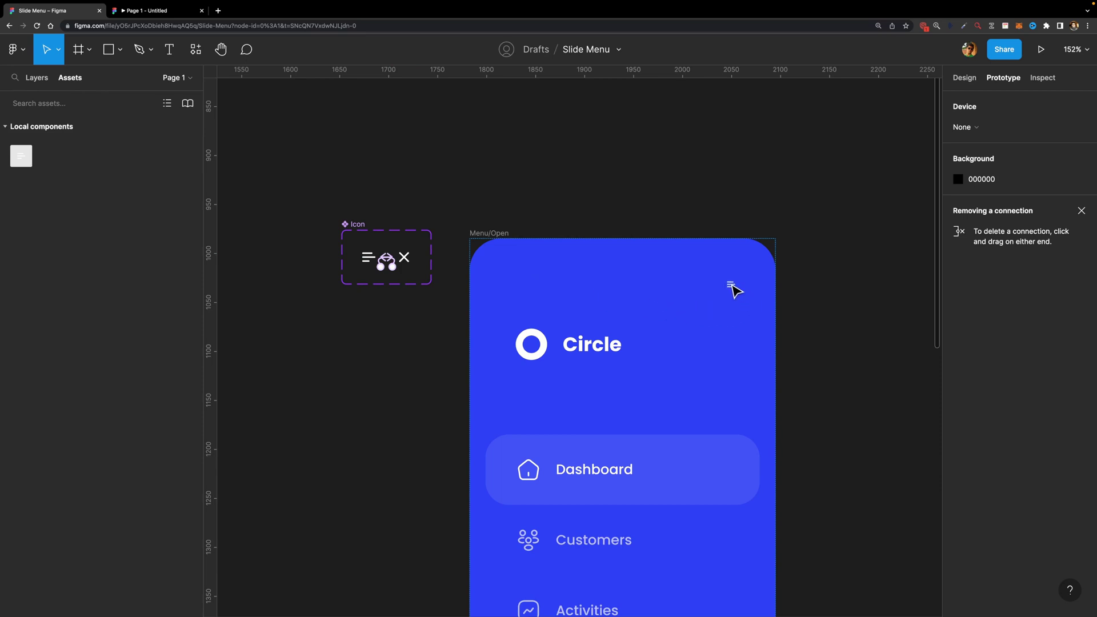
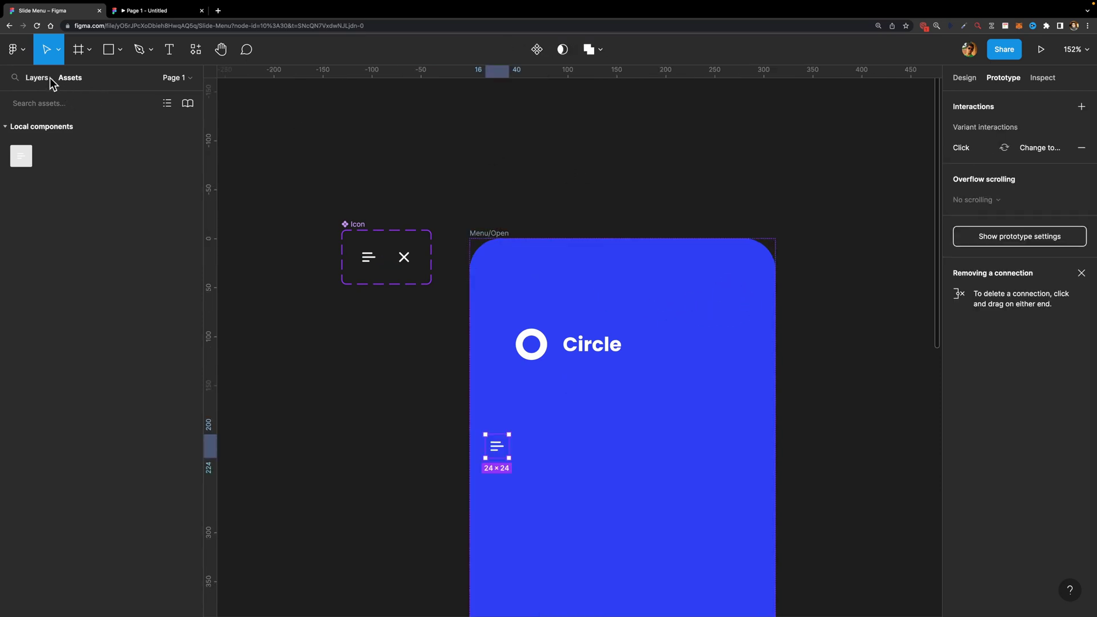
# - Give the icon instance an absolute position and move it to the menu's upper-right corner at X 264, Y 32
pyautogui.click(36, 77)
pyautogui.scroll(-5, 526, 342)
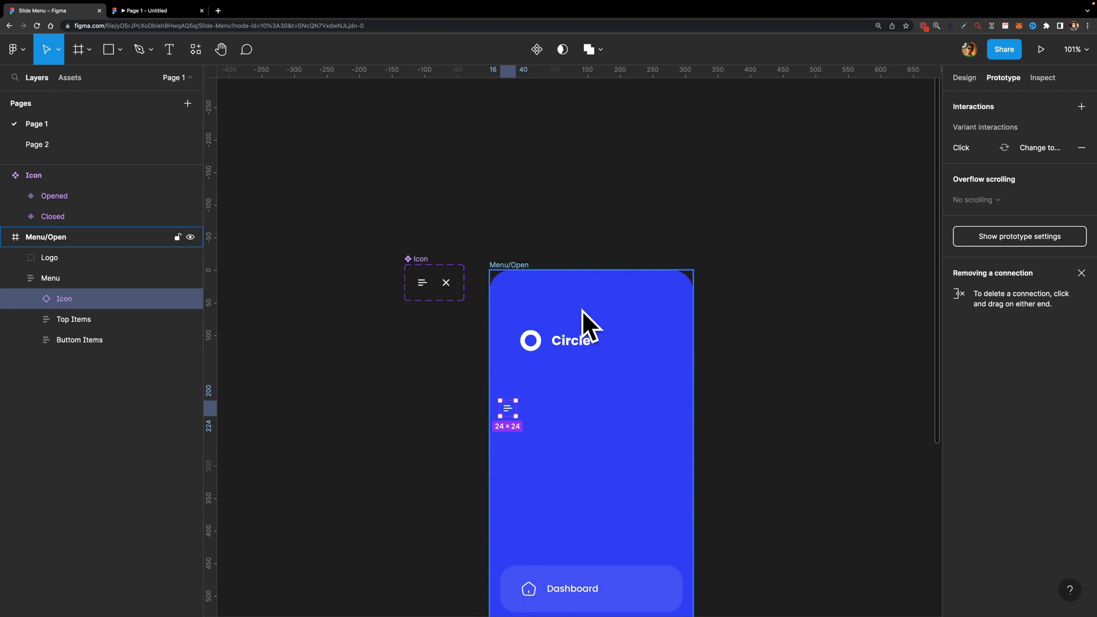
pyautogui.scroll(-5, 582, 317)
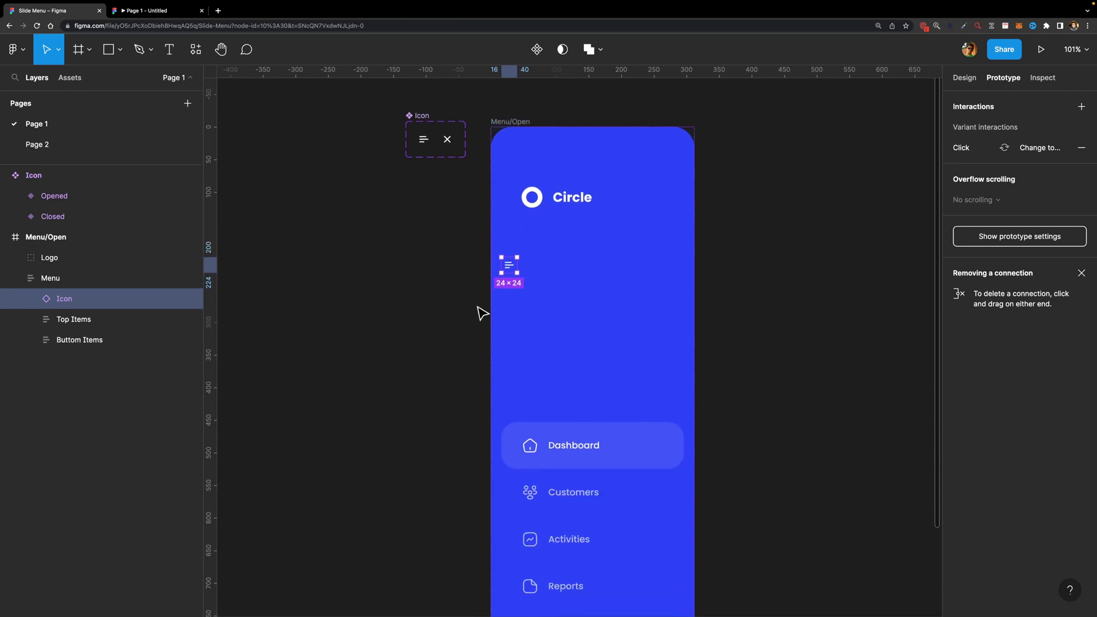
pyautogui.moveTo(513, 274)
pyautogui.scroll(-5, 595, 297)
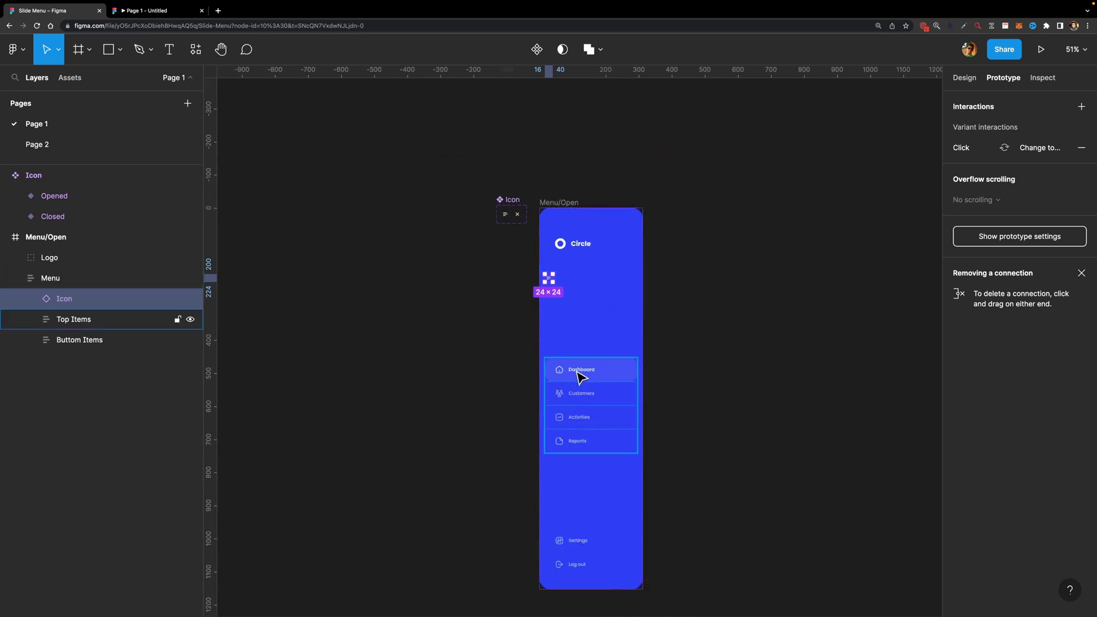
pyautogui.scroll(5, 580, 274)
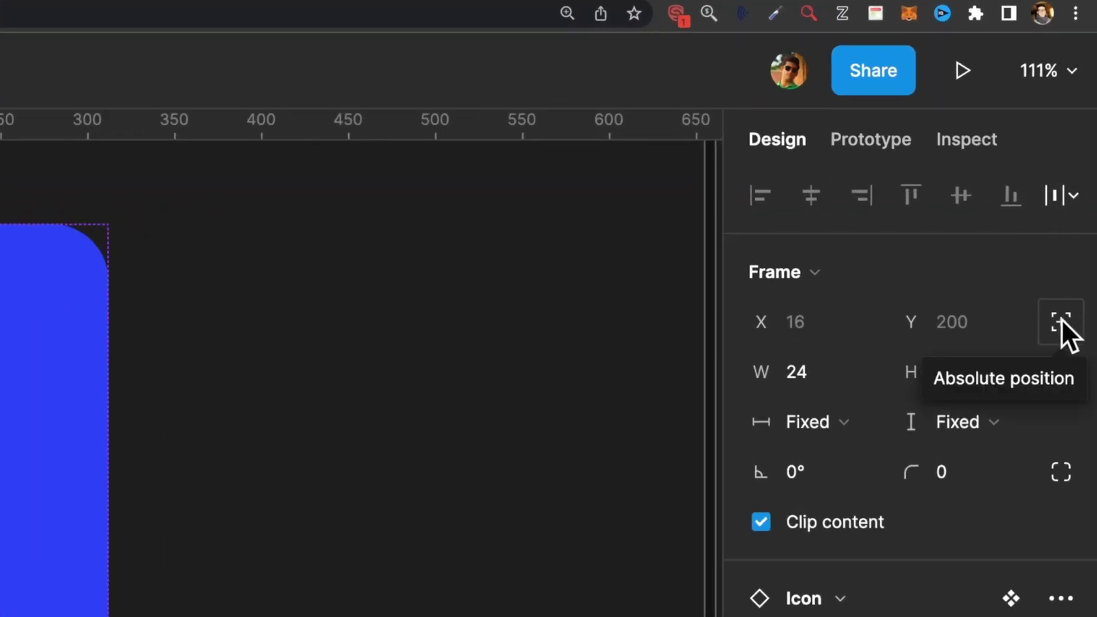
pyautogui.click(1062, 320)
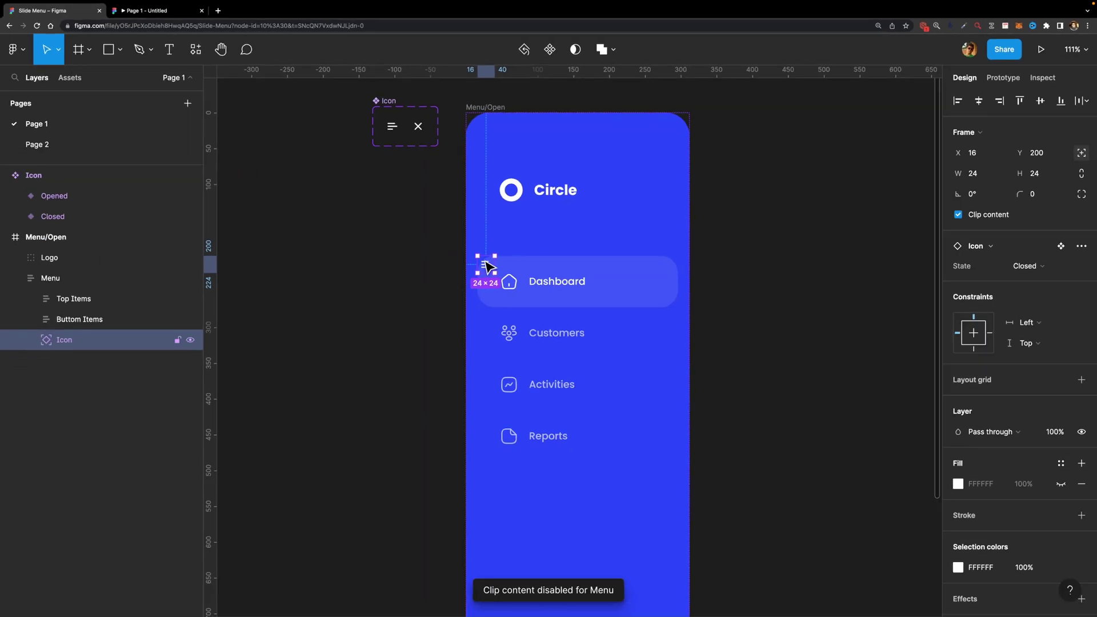
pyautogui.moveTo(408, 293); pyautogui.dragTo(671, 150)
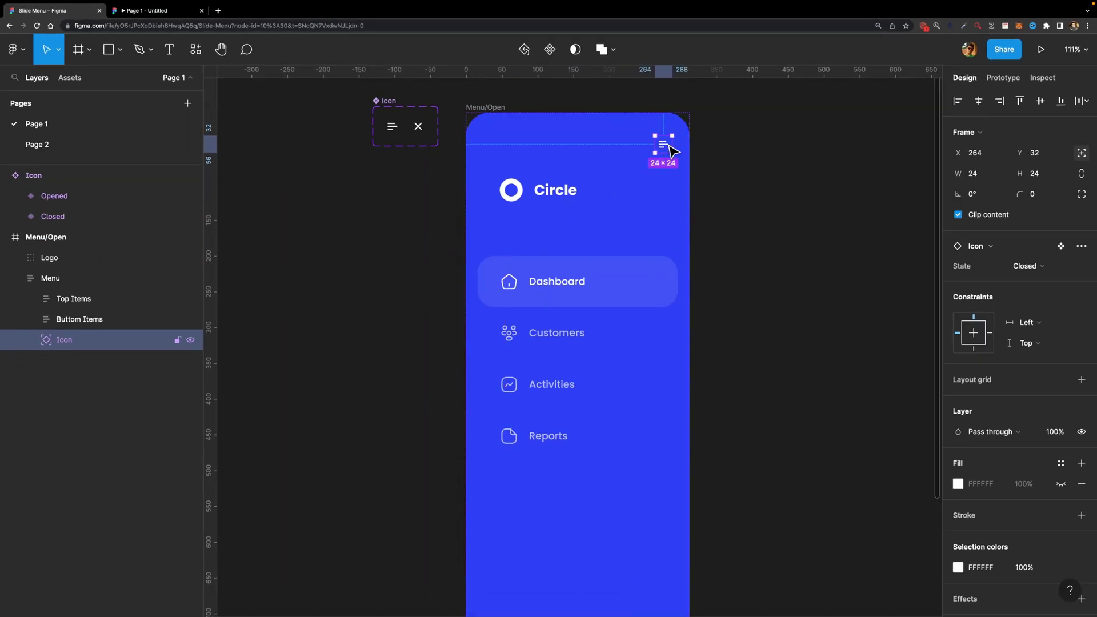
# - Scale the icon instance proportionally to a width of 40
pyautogui.press('k')
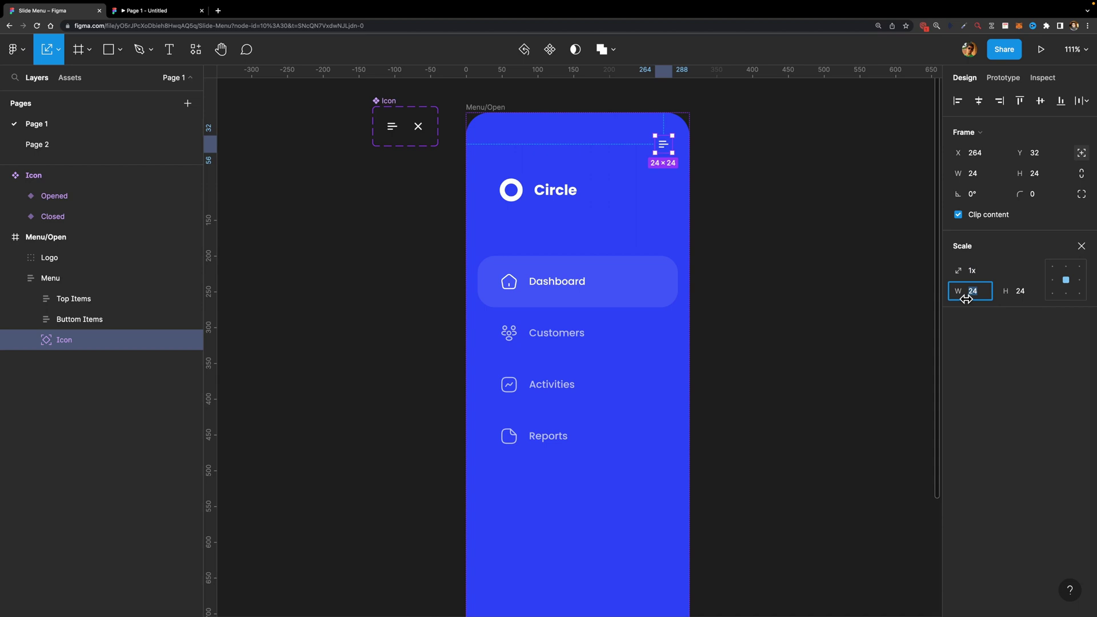
pyautogui.write('40')
pyautogui.press('Return')
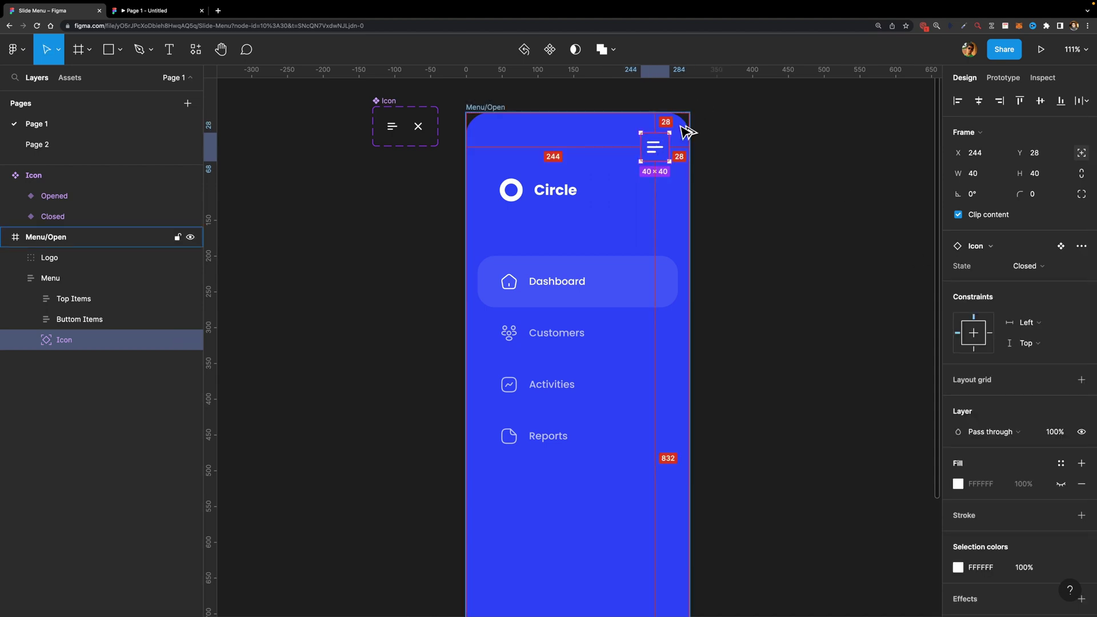
# - Nudge the icon instance to X 240, Y 32 so it sits 32 px from the menu's upper and right edges
pyautogui.press('Left')
pyautogui.press('Left')
pyautogui.press('Left')
pyautogui.press('Left')
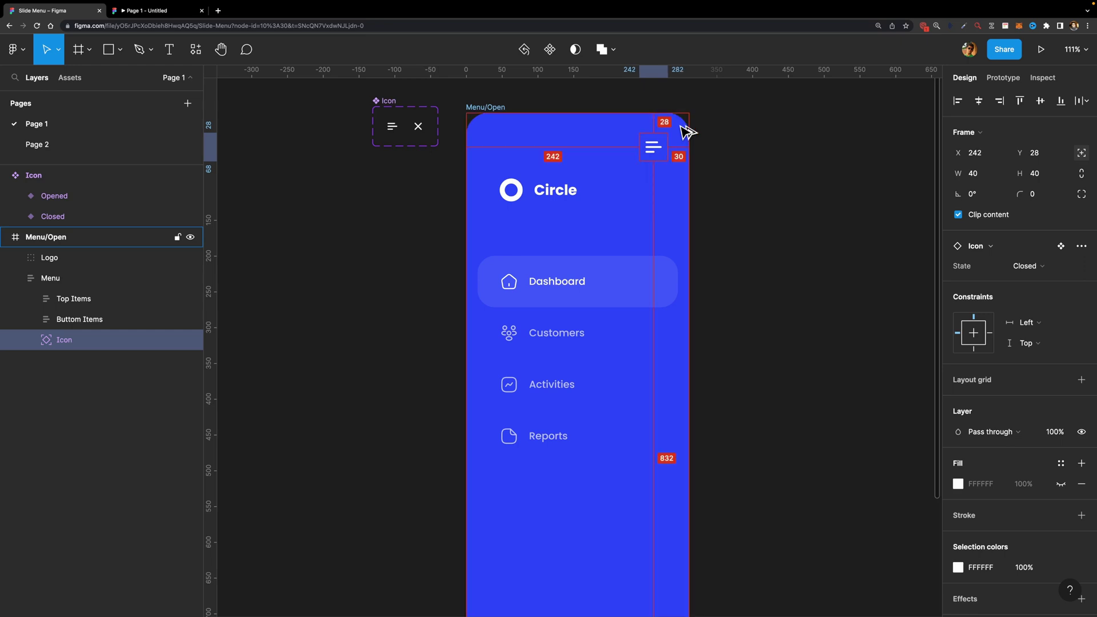
pyautogui.press('Down')
pyautogui.press('Down')
pyautogui.press('Down')
pyautogui.press('Down')
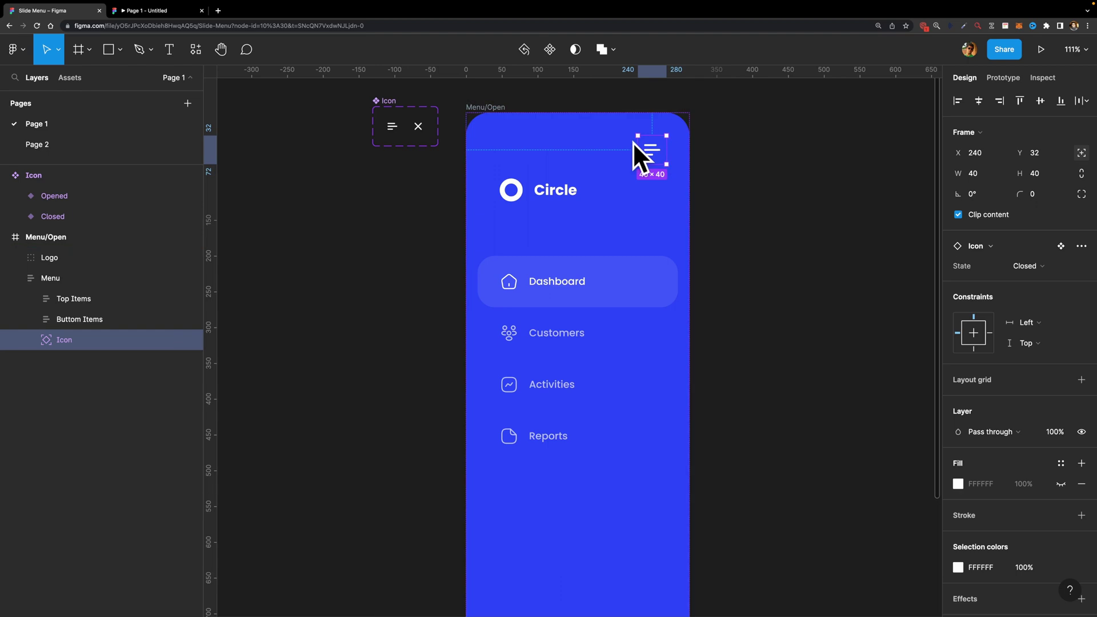
# - Expand the menu in the finished prototype preview to check its icon, and set the icon instance's State to Opened
pyautogui.click(143, 11)
pyautogui.click(495, 98)
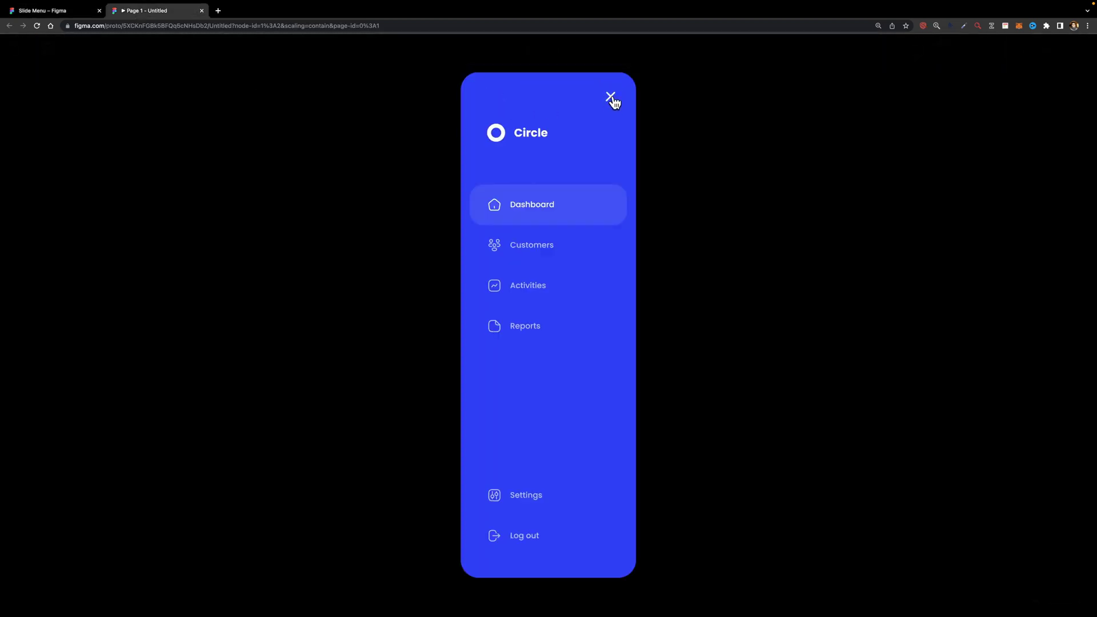
pyautogui.click(43, 10)
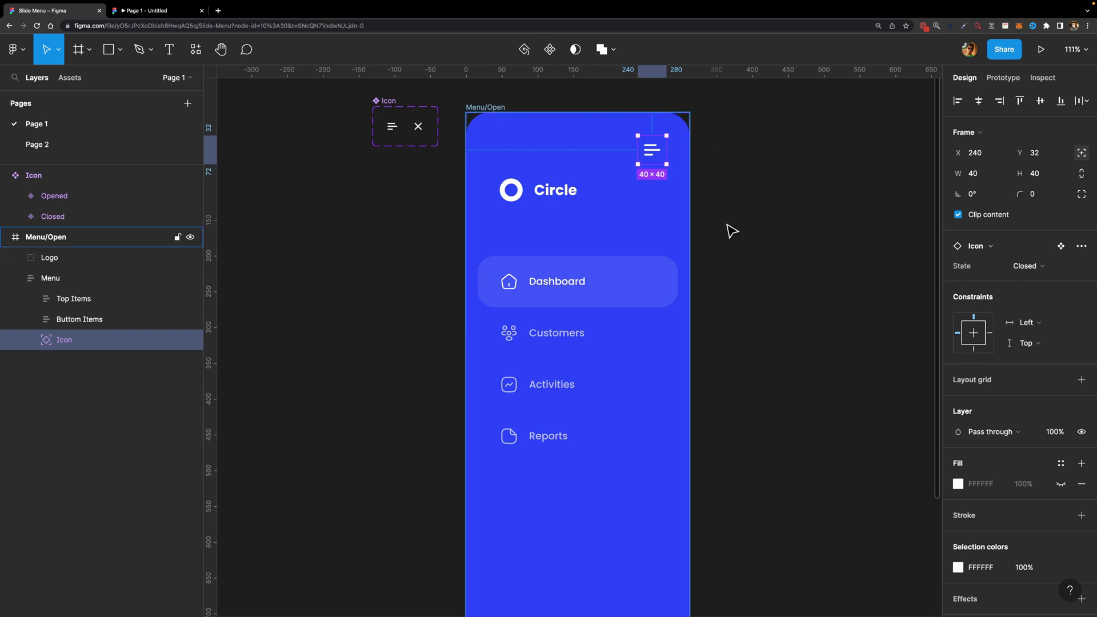
pyautogui.click(1026, 266)
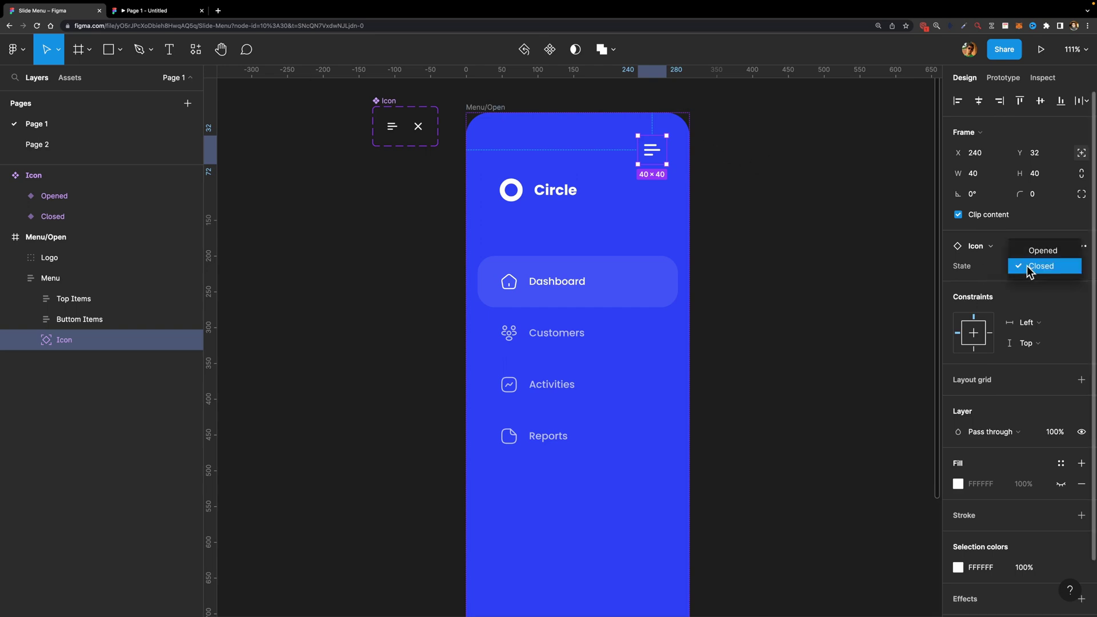
pyautogui.click(1040, 252)
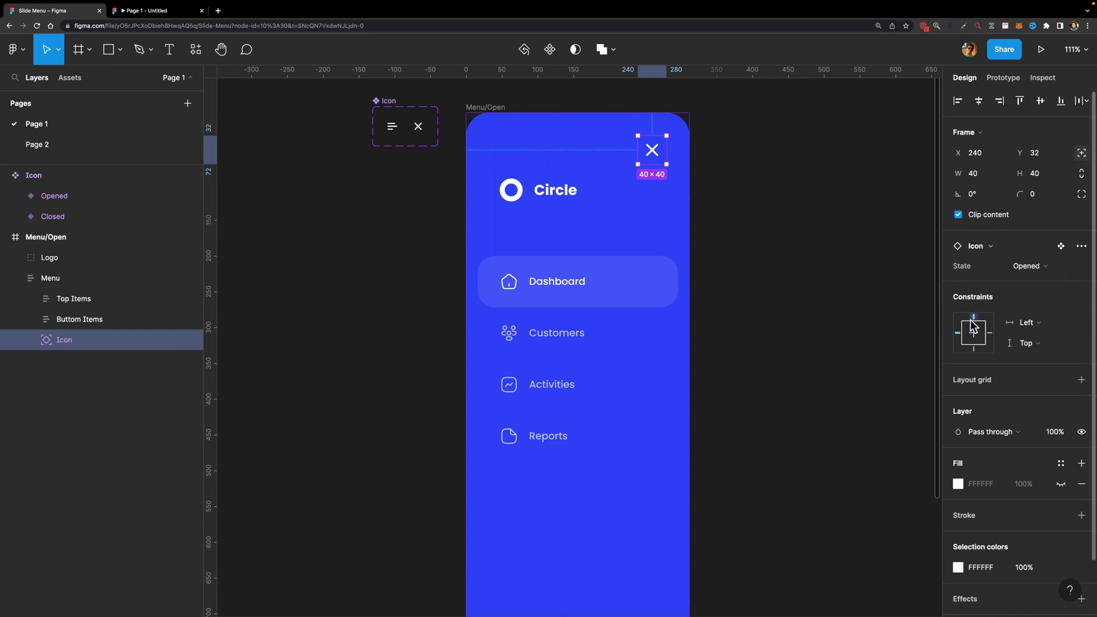
# - Try narrowing the Menu/Open frame to a width of 296 to test the icon's constraint, and undo the resize
pyautogui.click(491, 107)
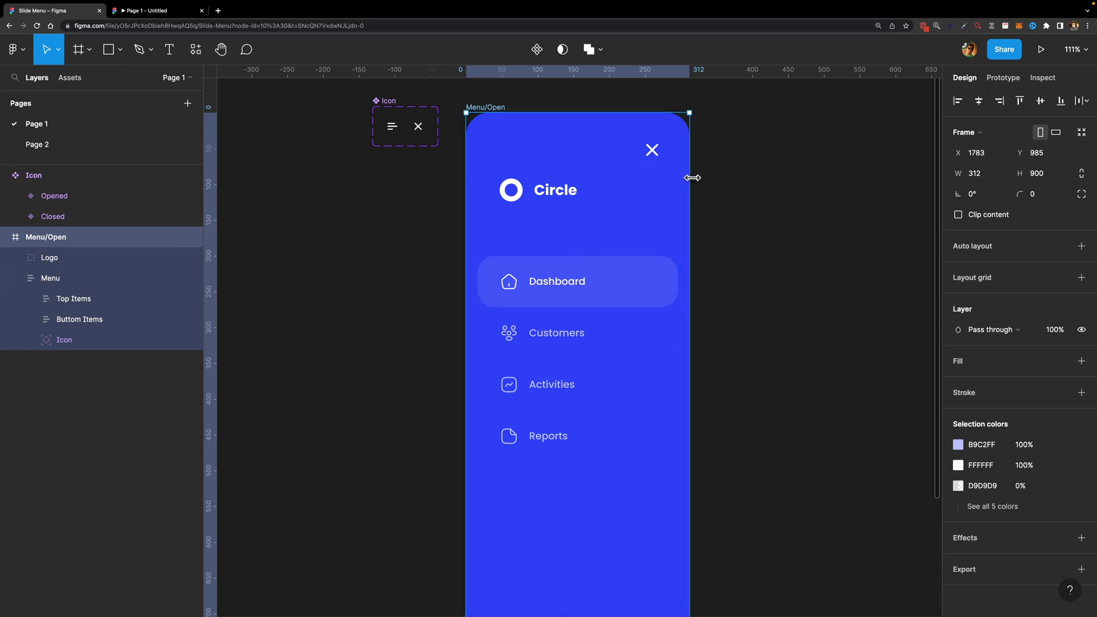
pyautogui.moveTo(690, 181)
pyautogui.mouseDown()
pyautogui.moveTo(754, 181)
pyautogui.moveTo(678, 181)
pyautogui.mouseUp()
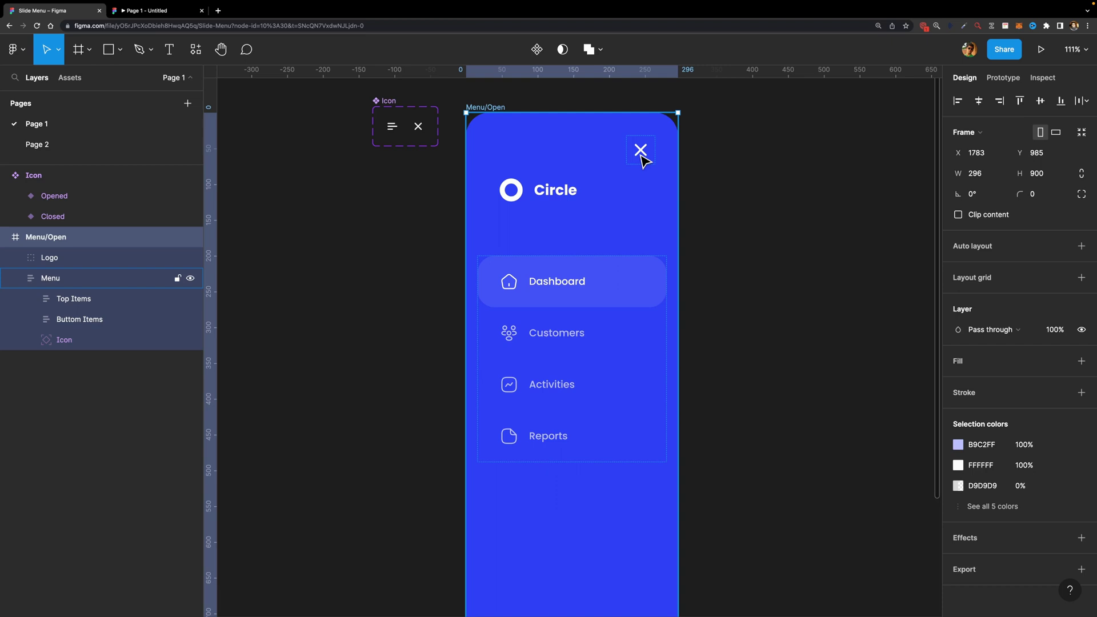
pyautogui.hotkey('ctrl', 'z')
# - Turn the Menu/Open frame into a component and add a second variant to it
pyautogui.scroll(-5, 740, 210)
pyautogui.hscroll(4, 745, 213)
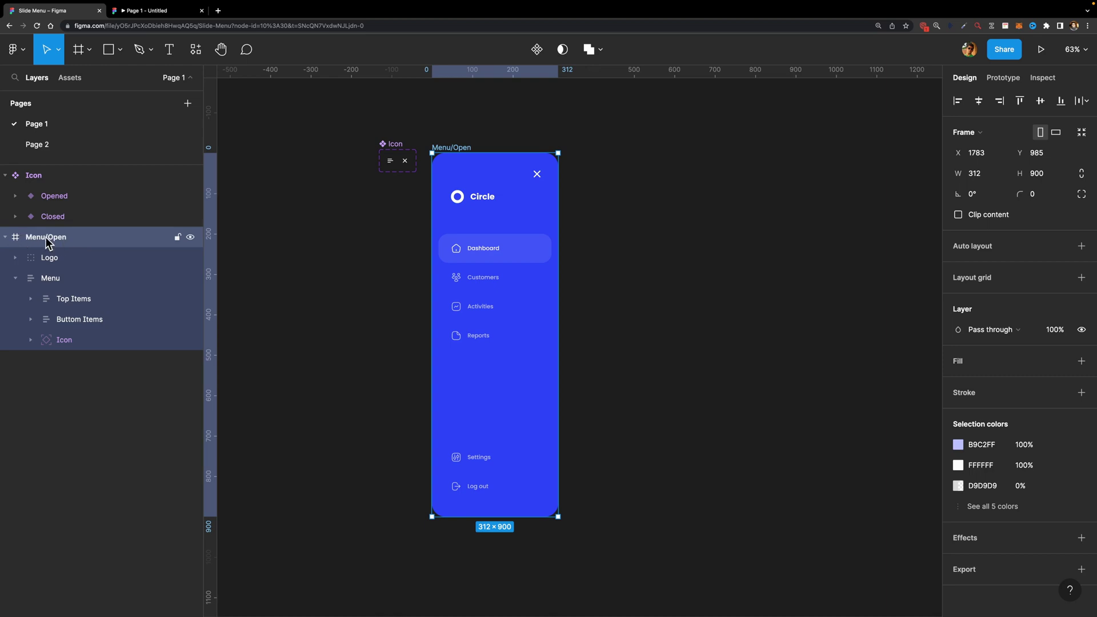
pyautogui.click(5, 238)
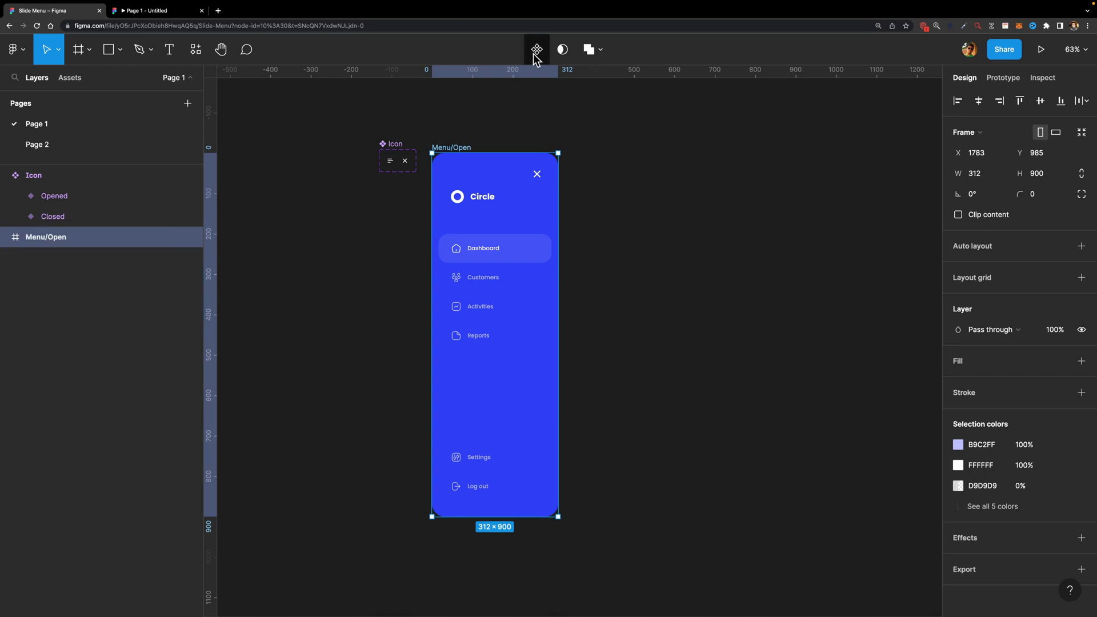
pyautogui.click(537, 50)
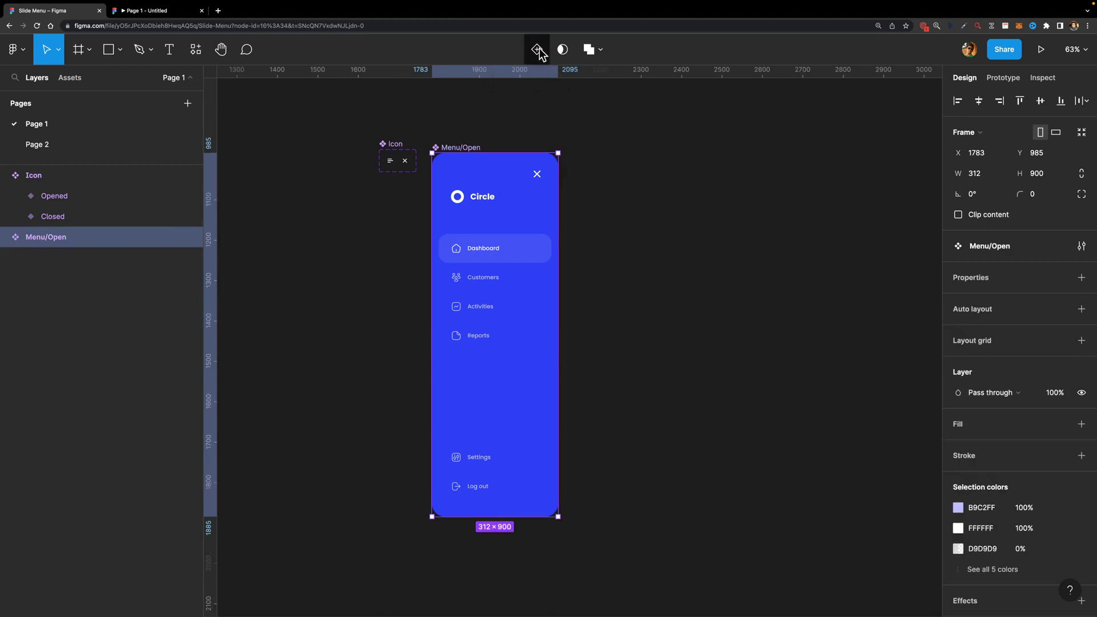
pyautogui.click(537, 51)
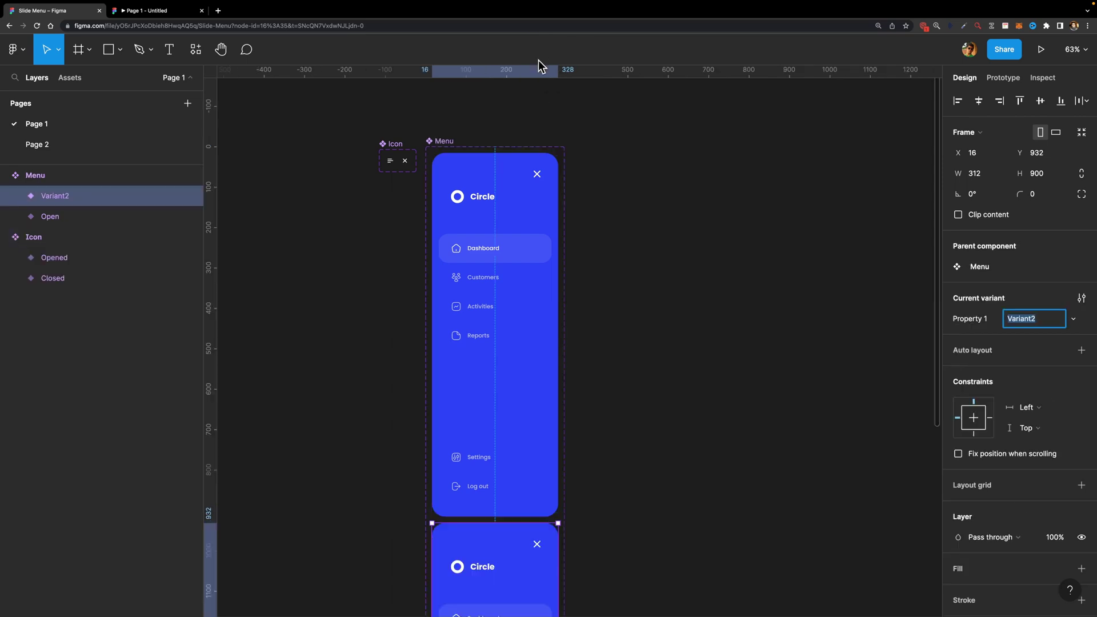
# - Place the second variant beside the Open variant at X 398, Y 16, and resize the Menu component set to about 902 × 1094
pyautogui.scroll(-5, 562, 142)
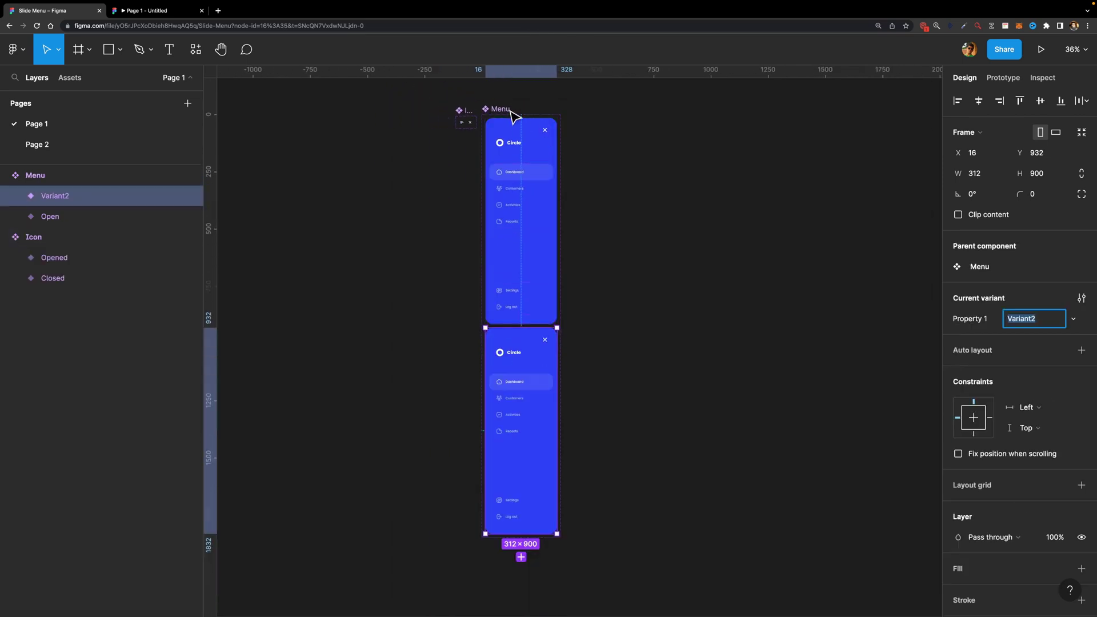
pyautogui.click(505, 110)
pyautogui.moveTo(560, 150); pyautogui.dragTo(728, 150)
pyautogui.moveTo(529, 358); pyautogui.dragTo(612, 147)
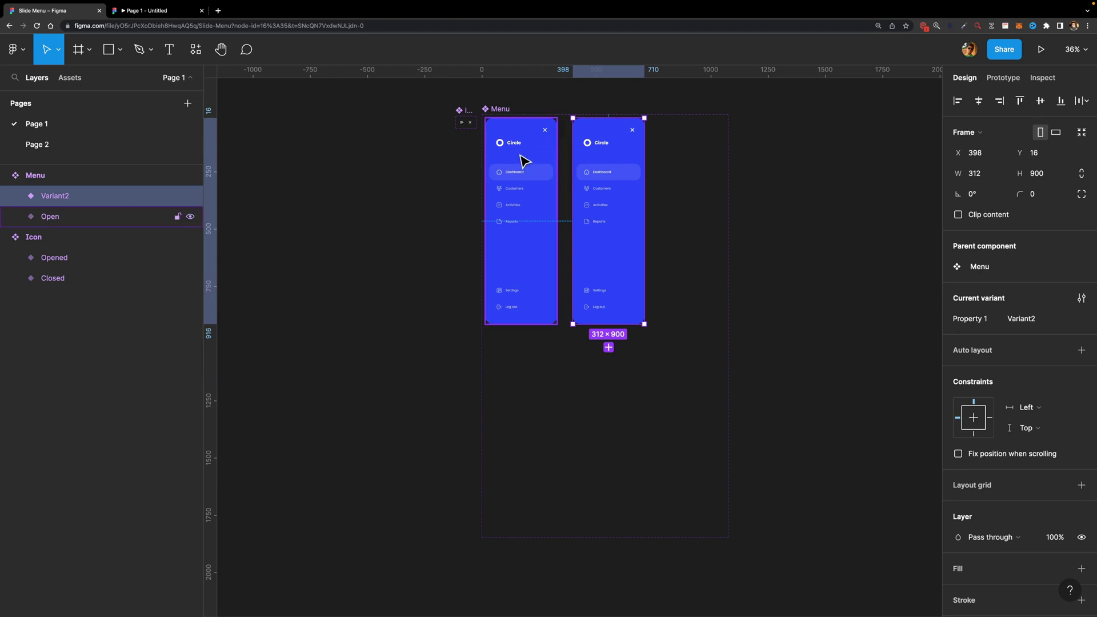
pyautogui.click(725, 534)
pyautogui.moveTo(727, 536); pyautogui.dragTo(687, 364)
pyautogui.hotkey('shift', '2')
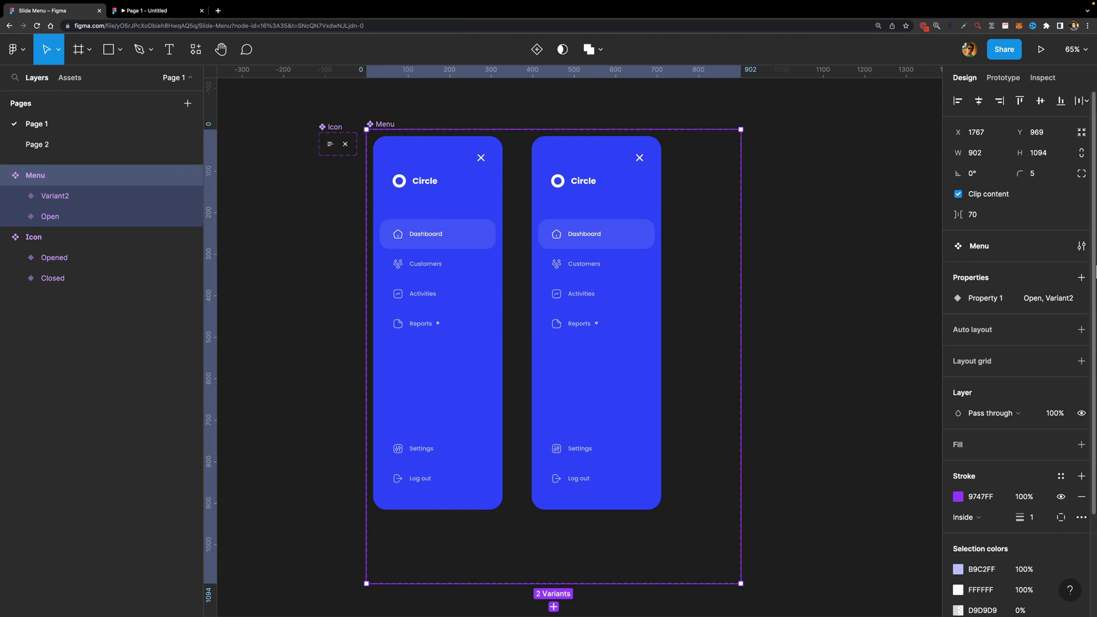
# - Rename the Menu component set's variant property to State
pyautogui.moveTo(1004, 300)
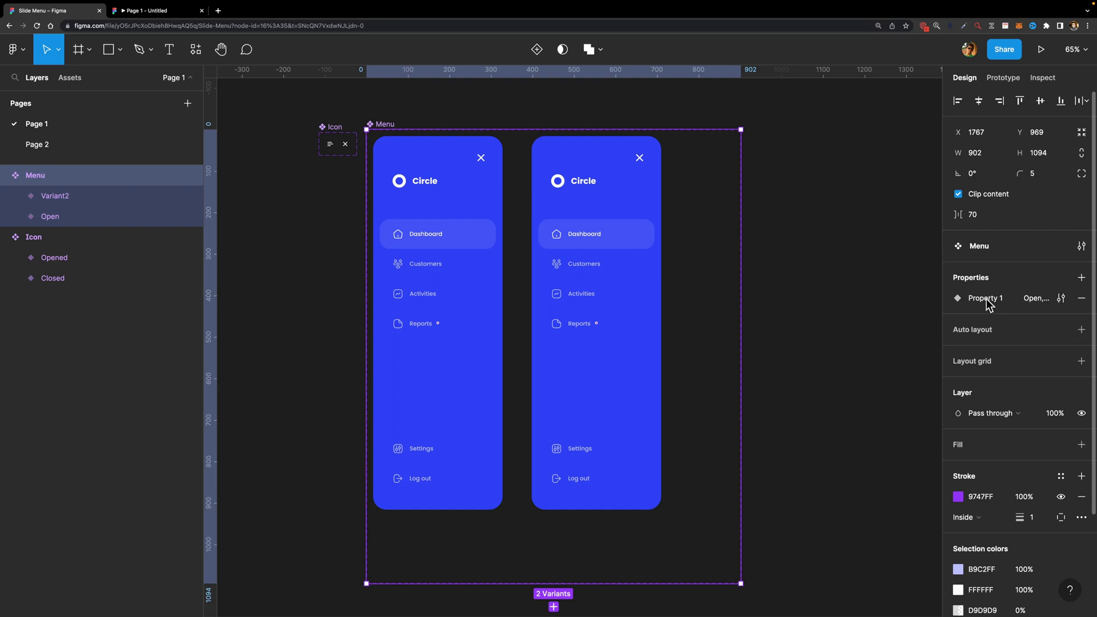
pyautogui.doubleClick(985, 300)
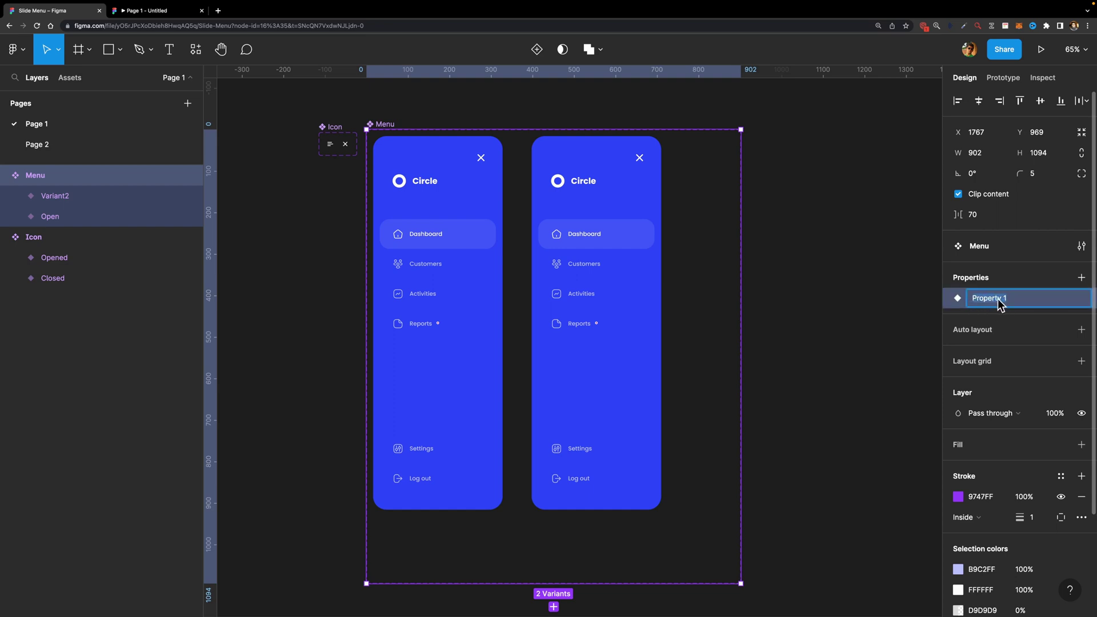
pyautogui.write('State')
pyautogui.click(455, 188)
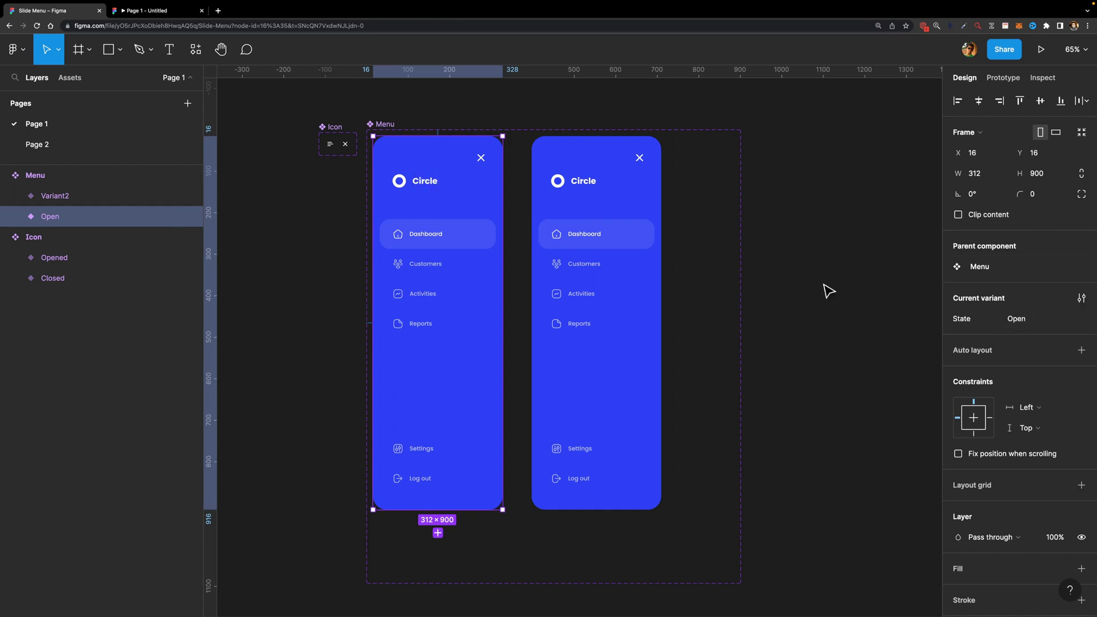
# - Set the State value of the second Menu variant to Closed
pyautogui.click(597, 237)
pyautogui.click(1023, 318)
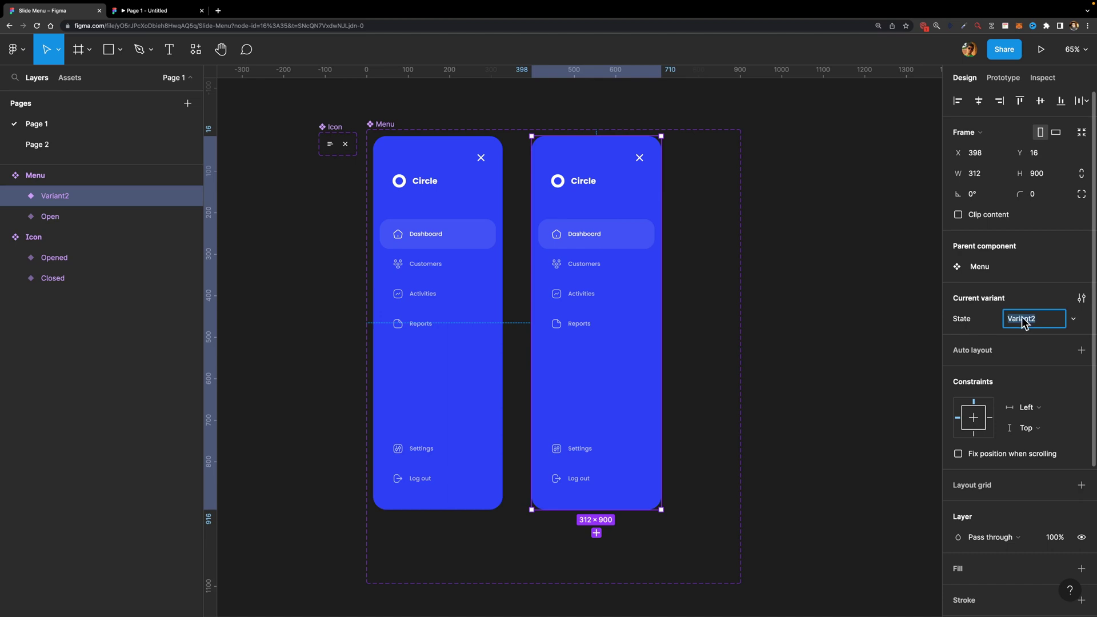
pyautogui.write('Closed')
pyautogui.press('Return')
pyautogui.press('Escape')
# - Delete the Dashboard, Customers, Activities, Reports, Settings and Log out text labels from the Closed variant, keeping their icons
pyautogui.scroll(2, 656, 262)
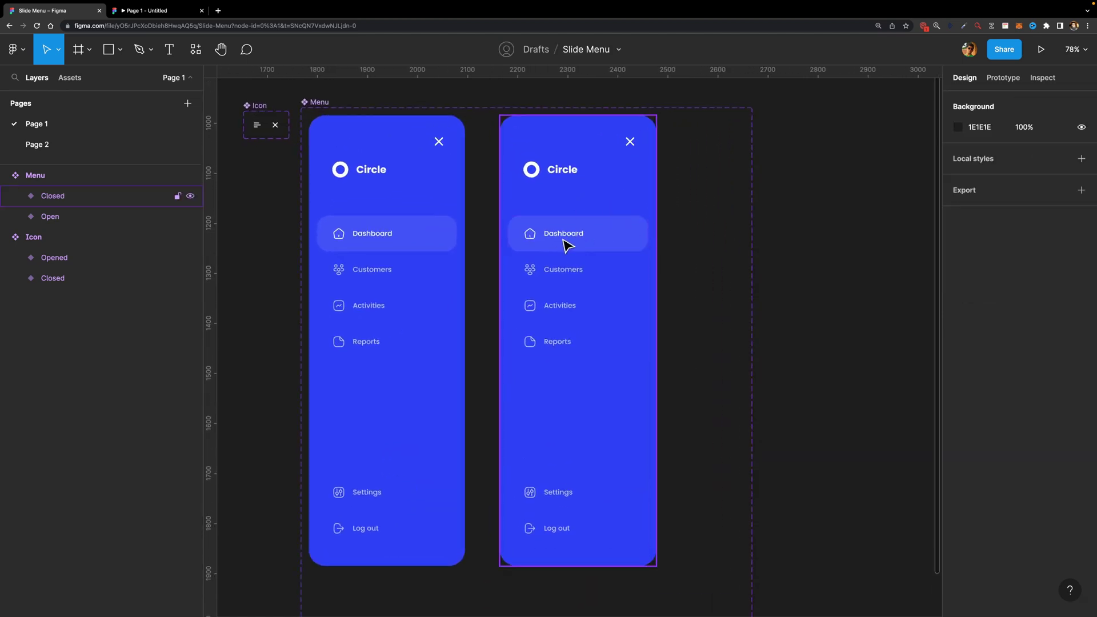
pyautogui.click(558, 228)
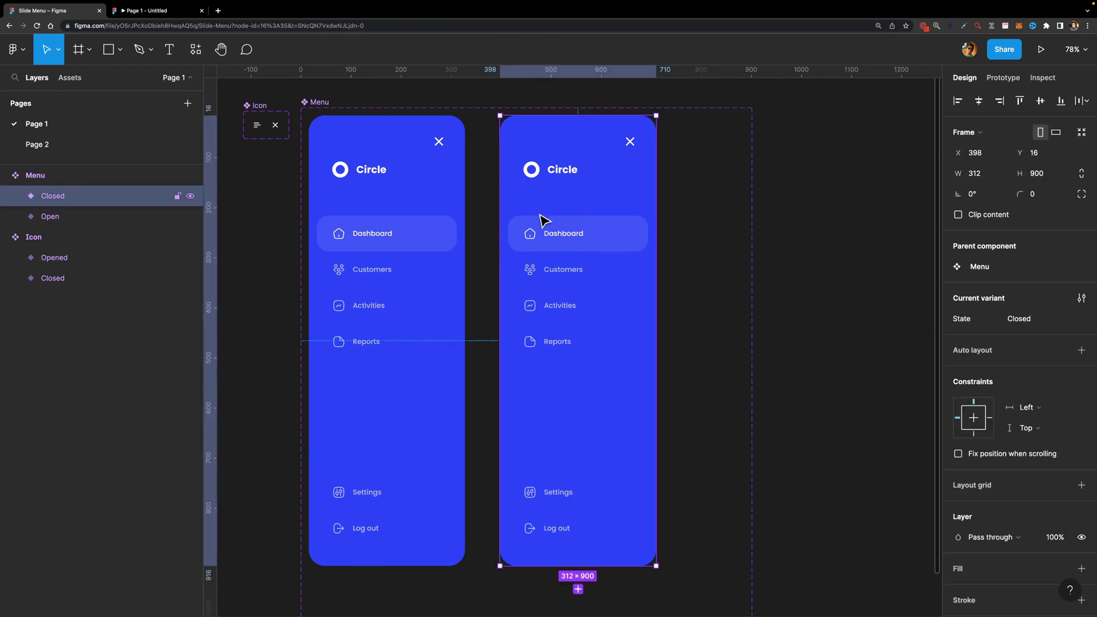
pyautogui.doubleClick(565, 238)
pyautogui.doubleClick(566, 238)
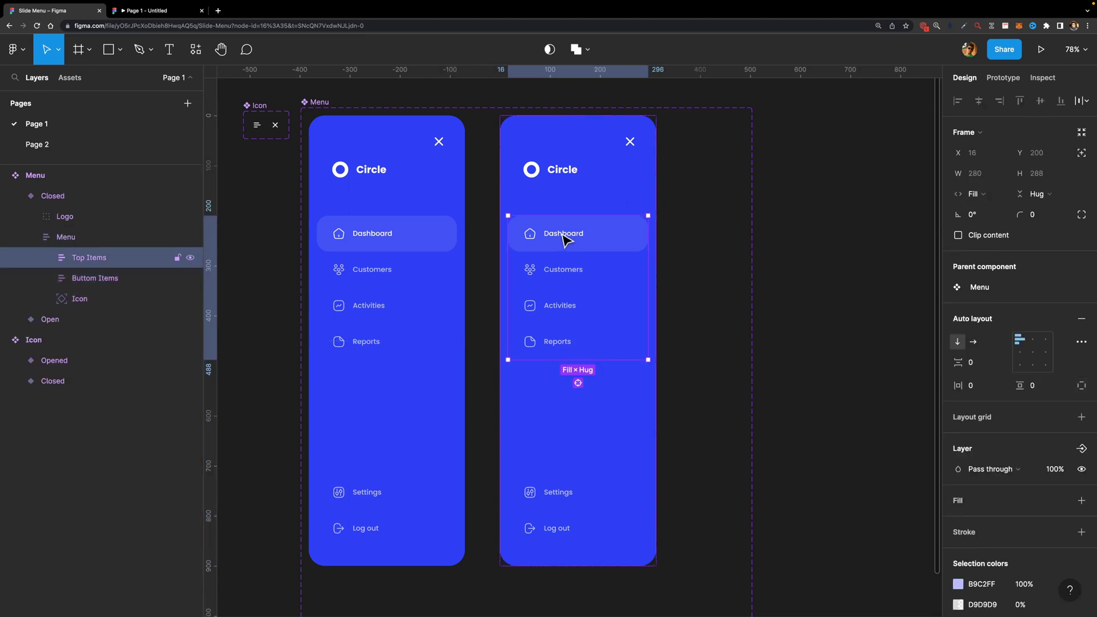
pyautogui.doubleClick(565, 238)
pyautogui.doubleClick(566, 239)
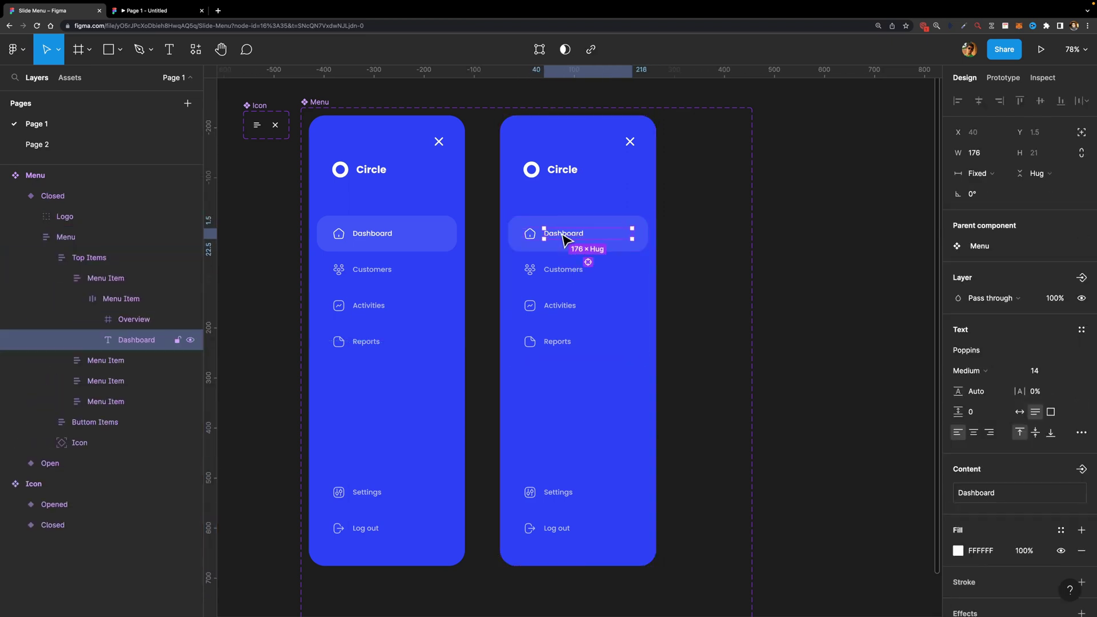
pyautogui.keyDown('shift'); pyautogui.click(564, 273); pyautogui.keyUp('shift')
pyautogui.keyDown('shift'); pyautogui.click(559, 305); pyautogui.keyUp('shift')
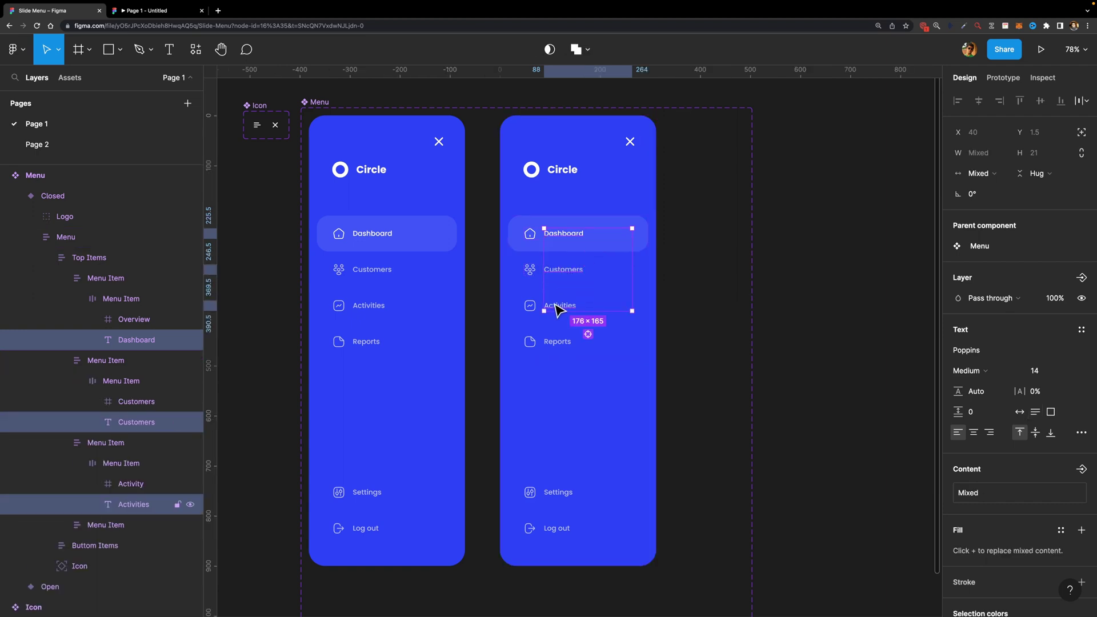
pyautogui.keyDown('shift'); pyautogui.click(553, 343); pyautogui.keyUp('shift')
pyautogui.keyDown('shift'); pyautogui.click(554, 492); pyautogui.keyUp('shift')
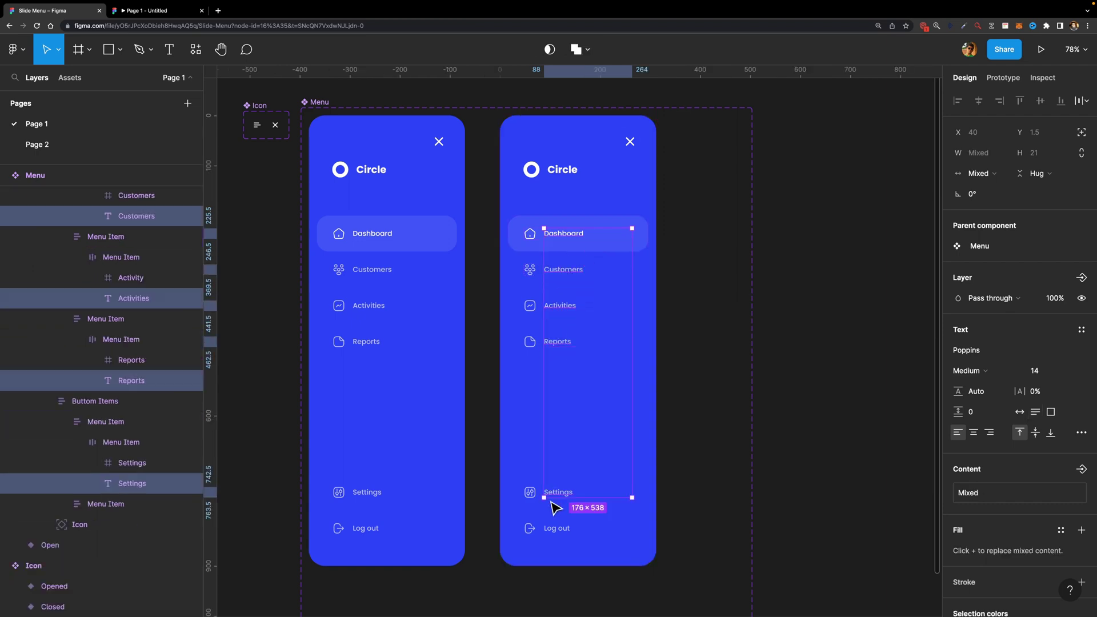
pyautogui.keyDown('shift'); pyautogui.click(554, 531); pyautogui.keyUp('shift')
pyautogui.press('Delete')
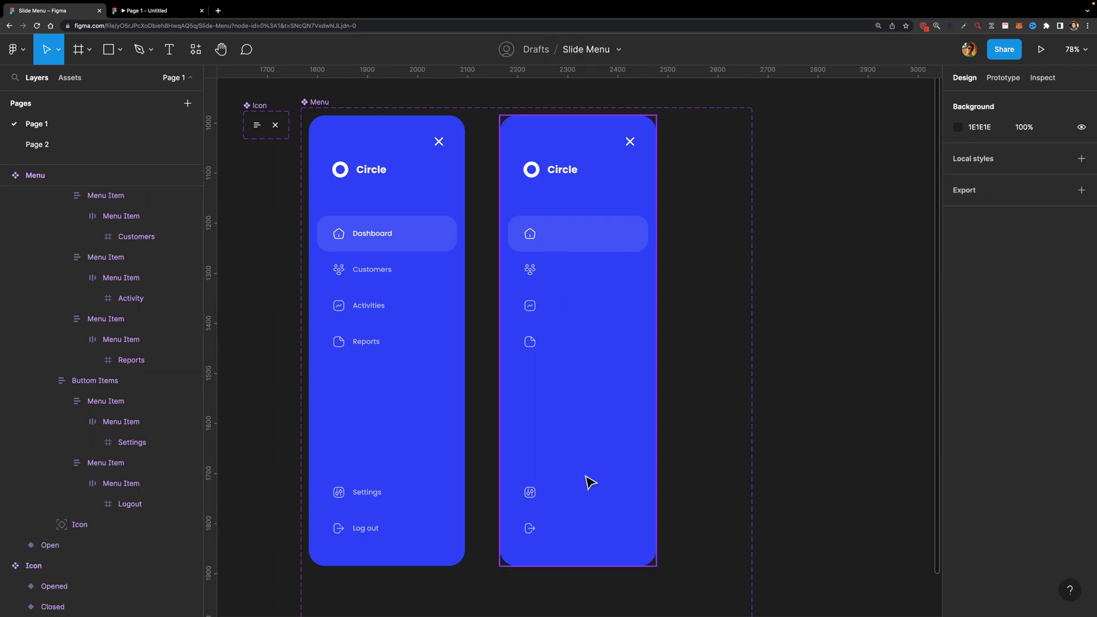
# - Narrow the Closed variant to a width of about 163
pyautogui.click(590, 482)
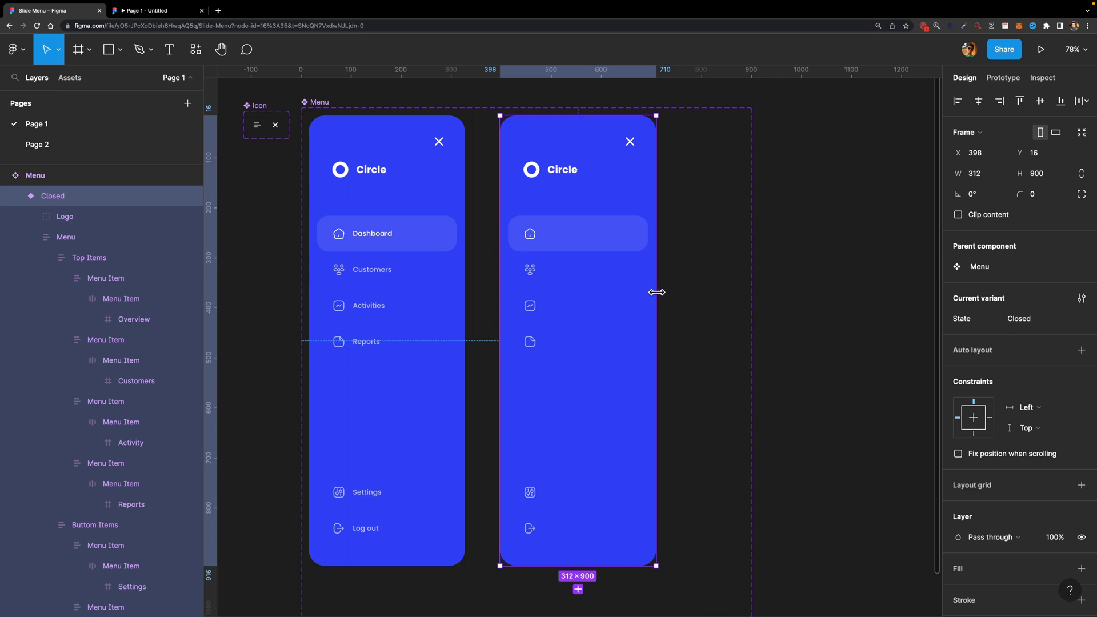
pyautogui.moveTo(656, 292); pyautogui.dragTo(586, 296)
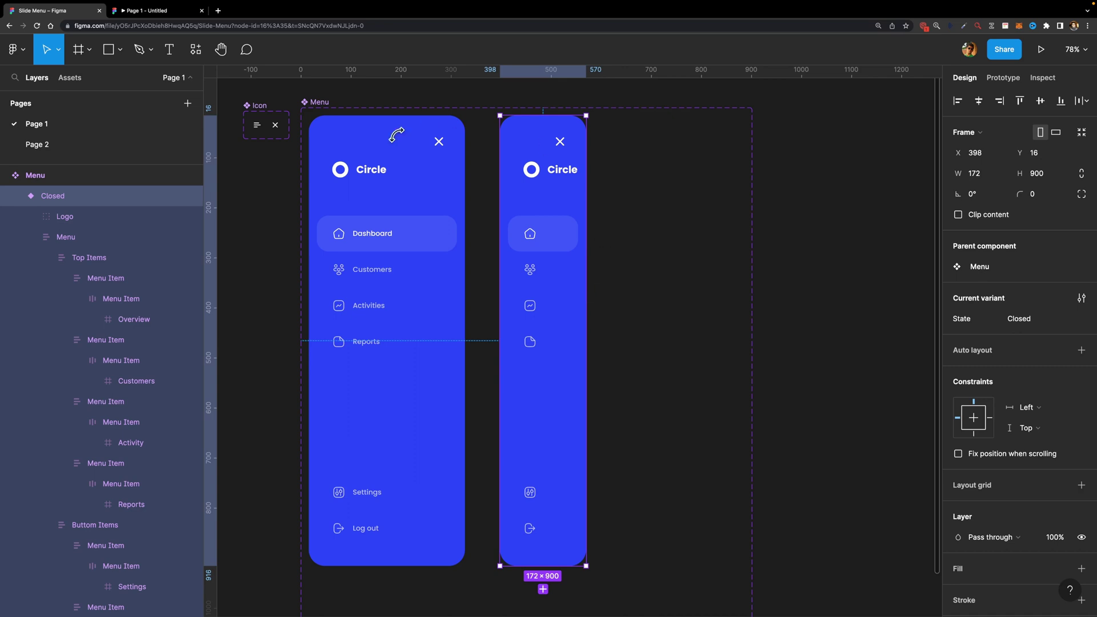
pyautogui.moveTo(586, 320); pyautogui.dragTo(595, 341)
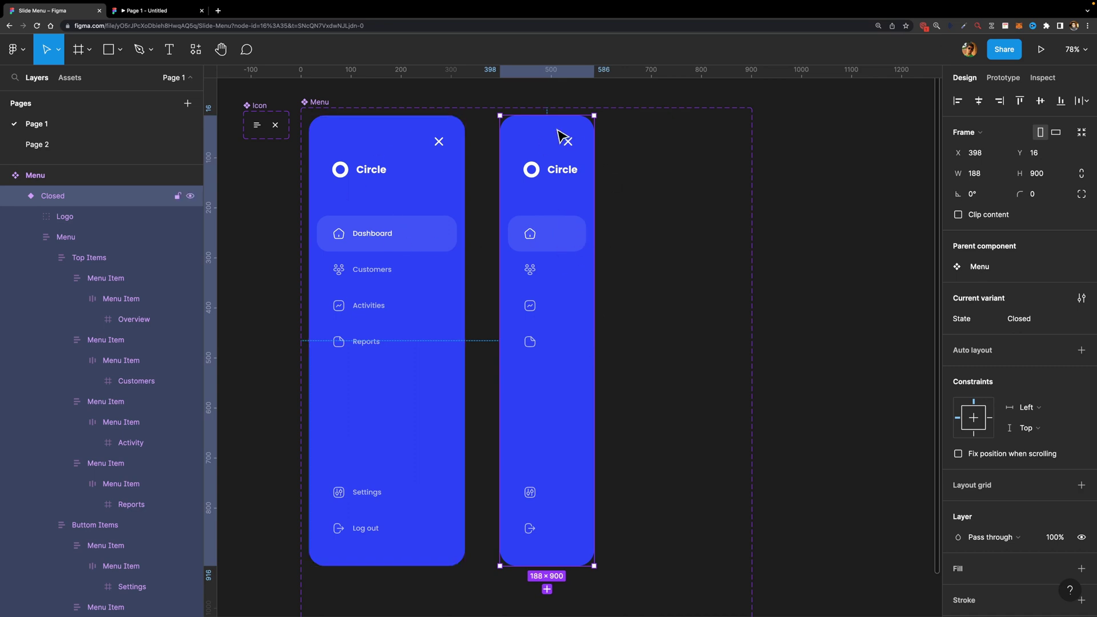
pyautogui.moveTo(594, 201); pyautogui.dragTo(581, 206)
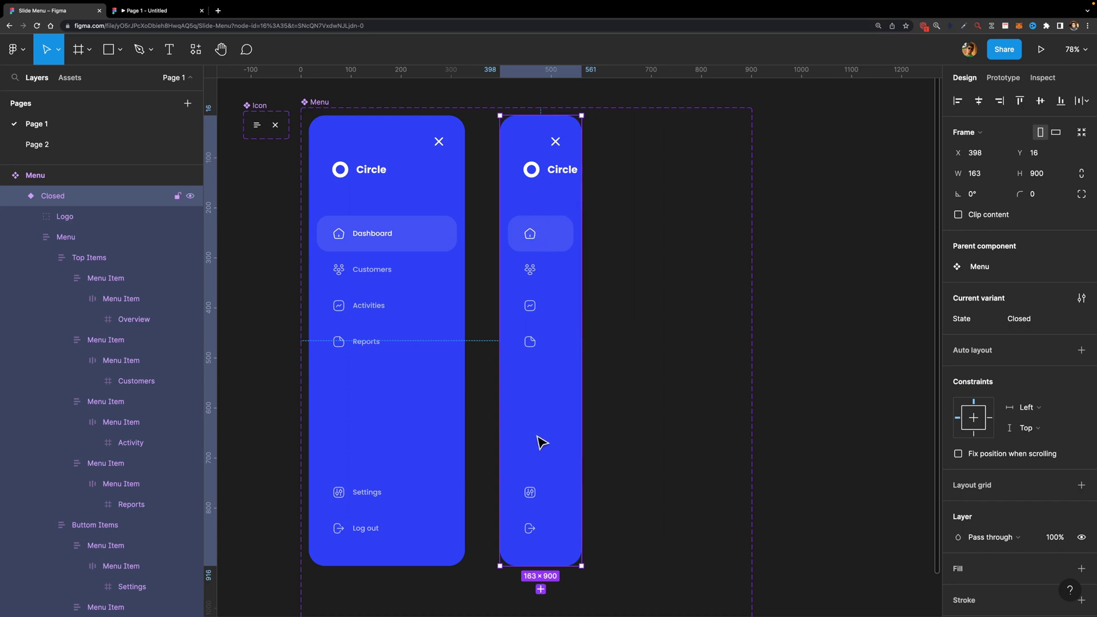
# - Delete the Circle text from the logo in the Closed variant
pyautogui.click(563, 176)
pyautogui.click(563, 175)
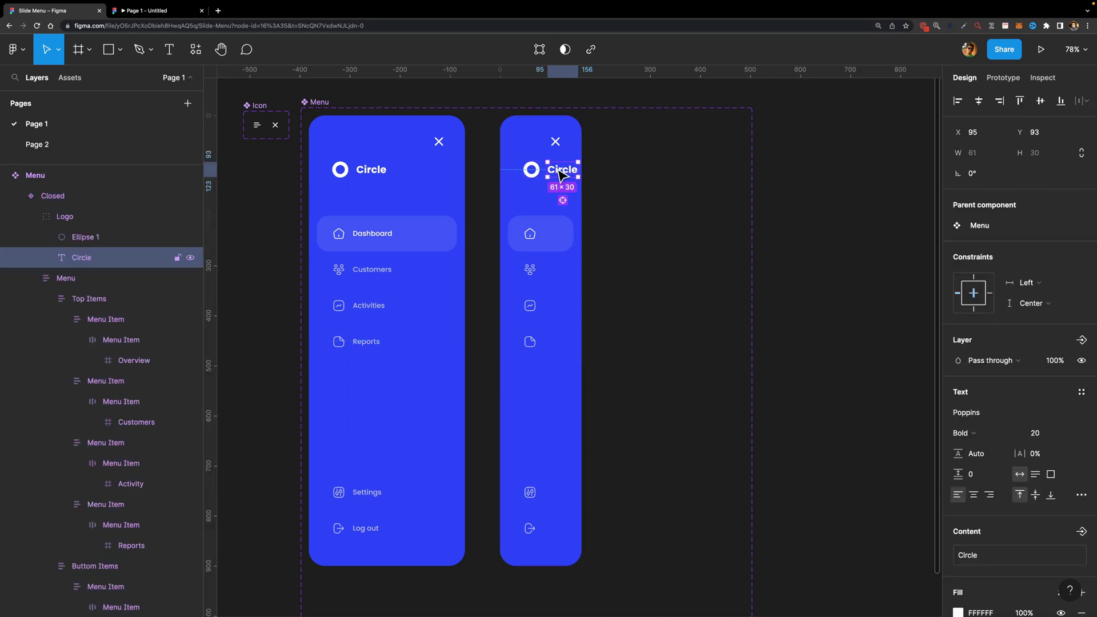
pyautogui.press('Delete')
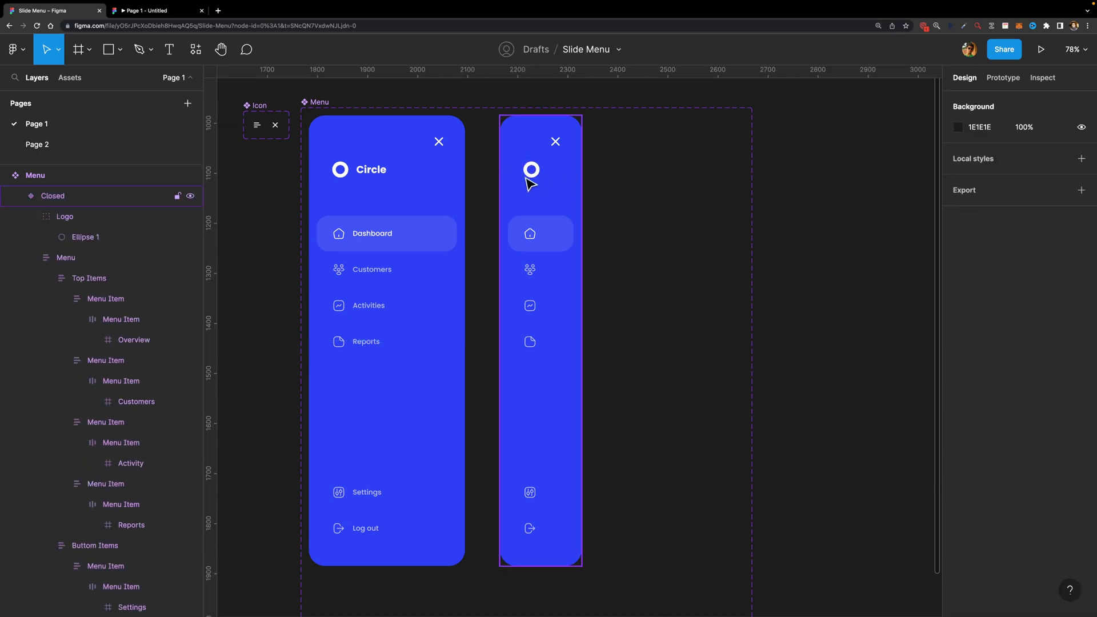
# - Set the width of the Closed variant to 120
pyautogui.click(530, 180)
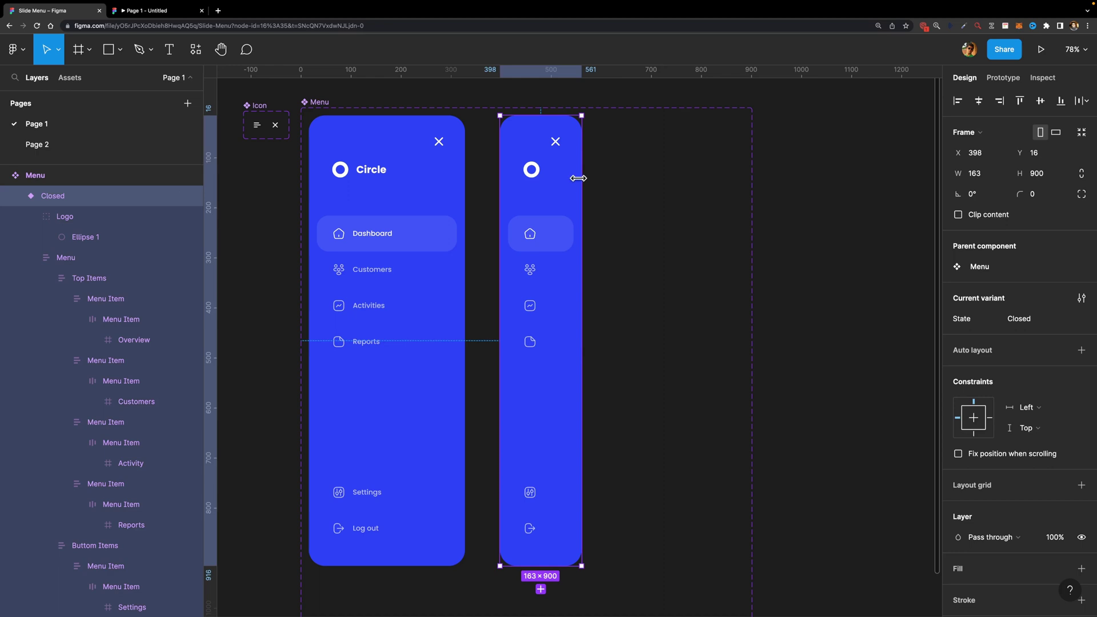
pyautogui.moveTo(575, 179); pyautogui.dragTo(566, 182)
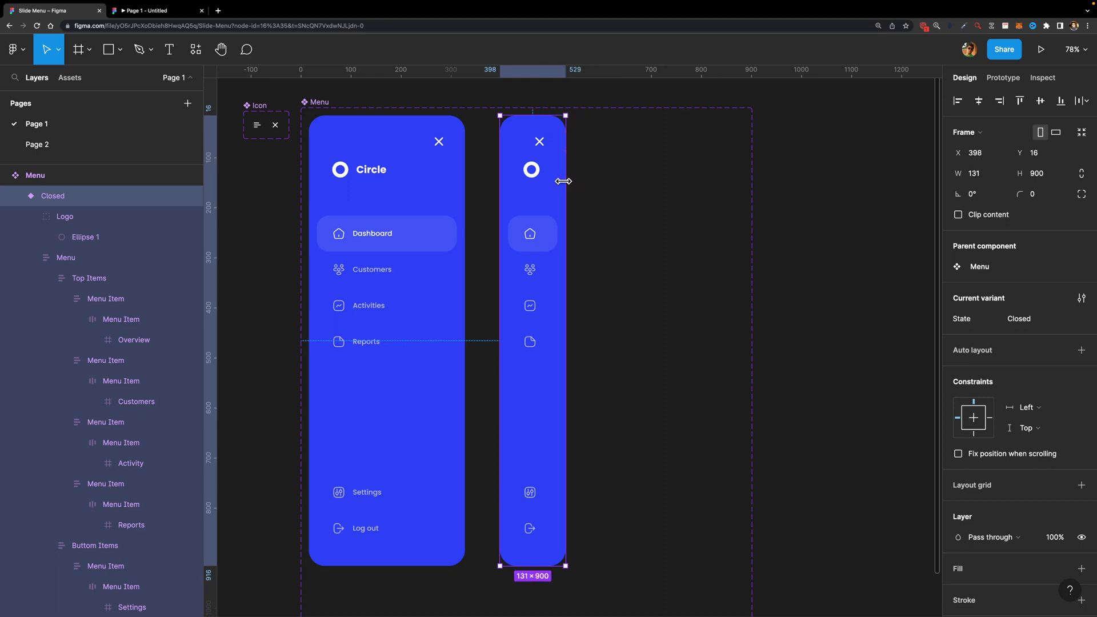
pyautogui.click(974, 173)
pyautogui.write('120')
pyautogui.press('Return')
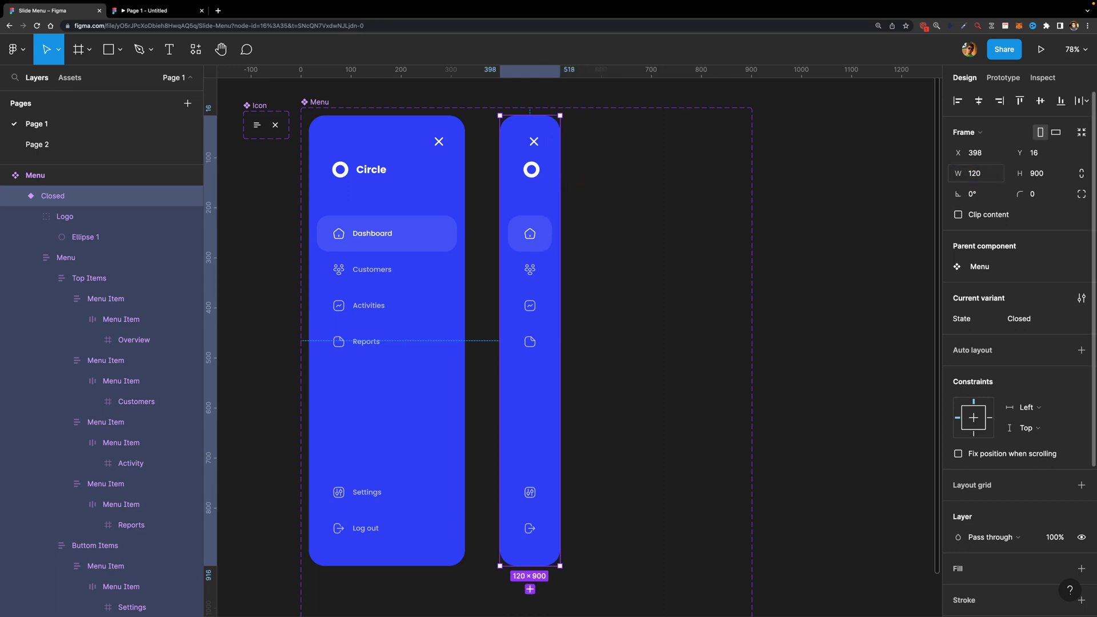
# - Center the icon instance and the Logo group horizontally in the Closed variant
pyautogui.click(540, 146)
pyautogui.click(540, 146)
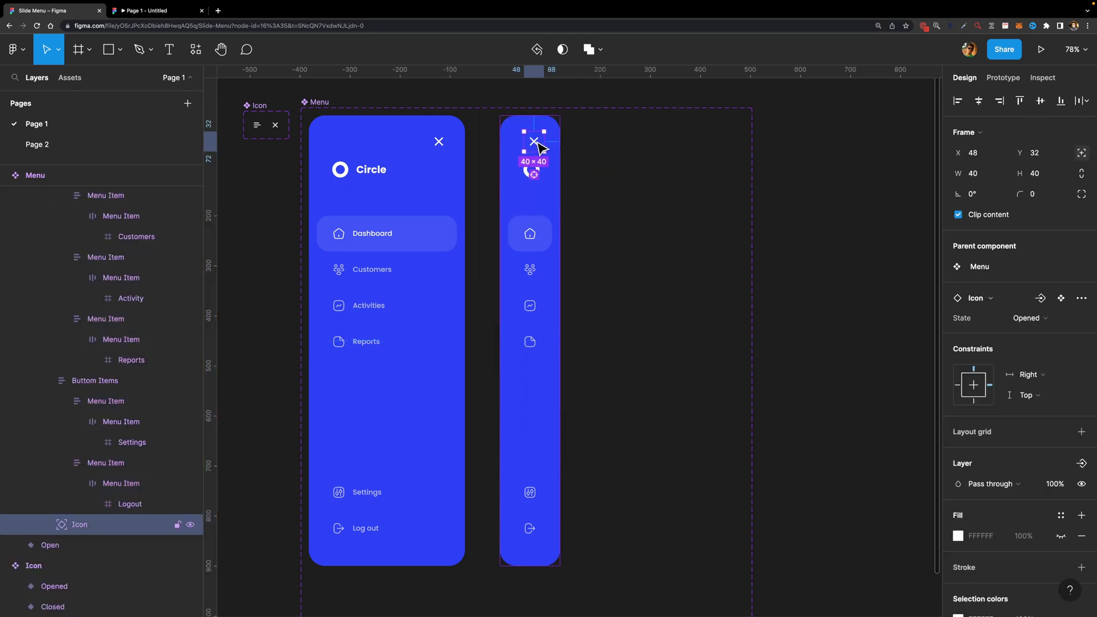
pyautogui.click(979, 101)
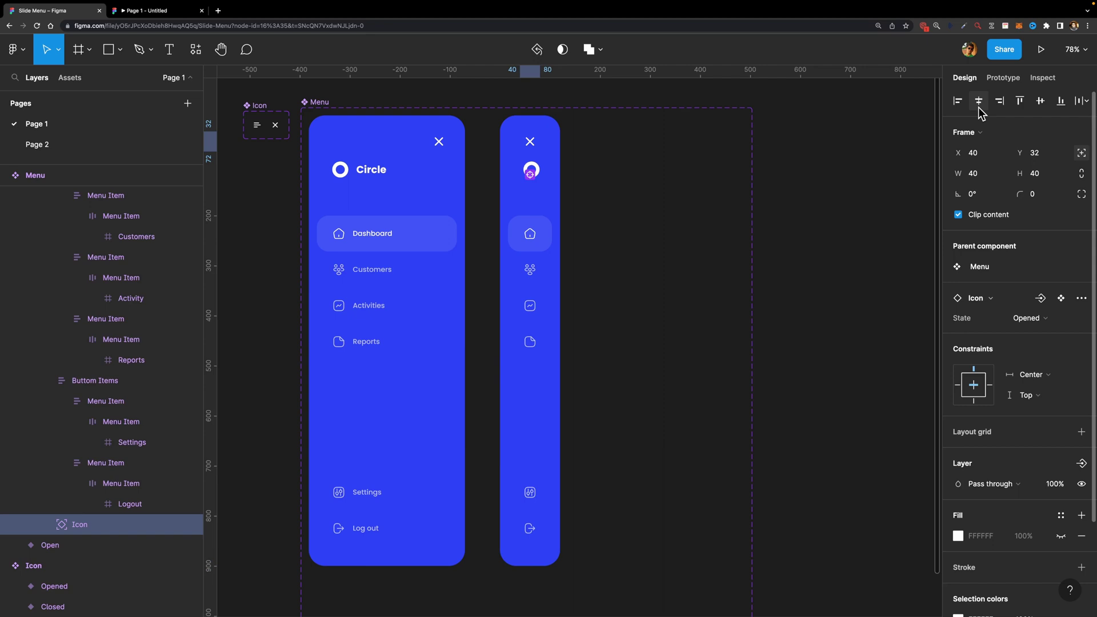
pyautogui.hotkey('ctrl', 'v')
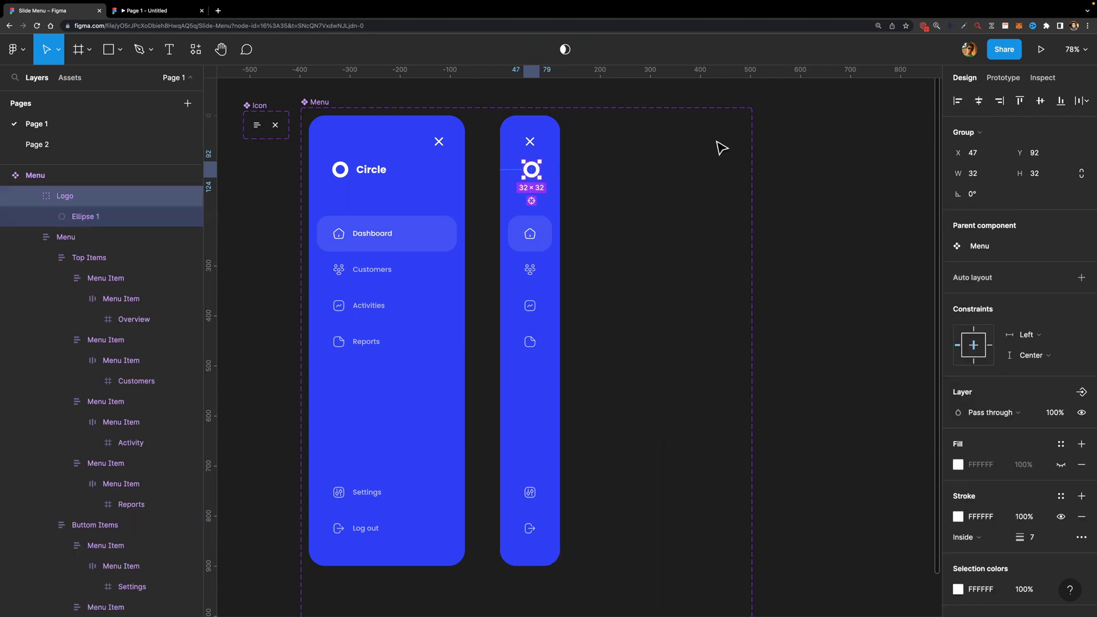
pyautogui.click(976, 101)
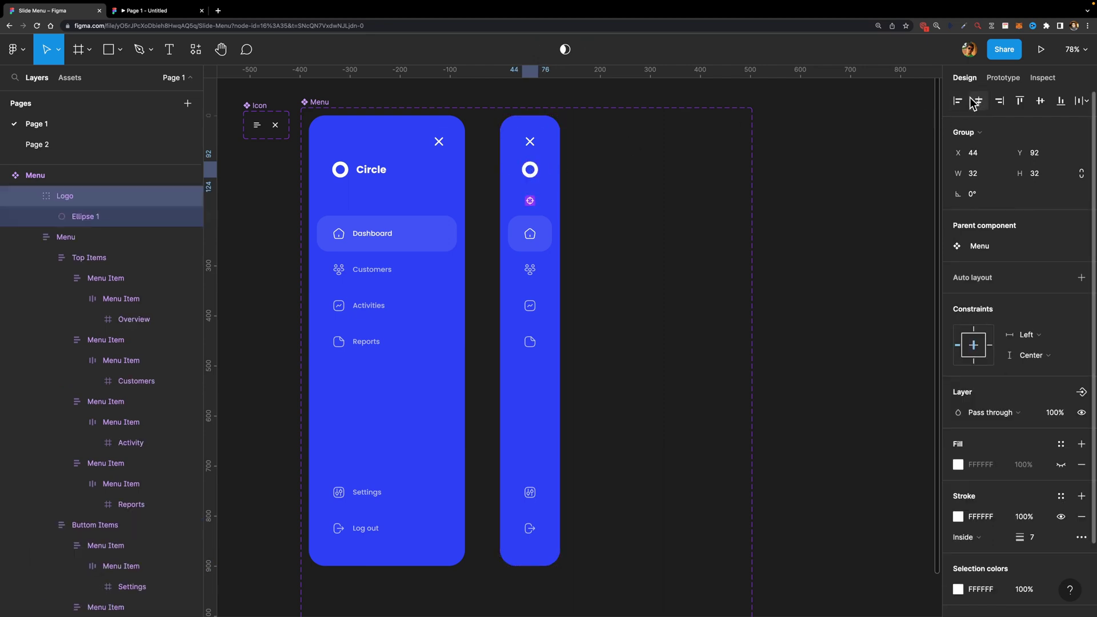
pyautogui.press('Escape')
# - Switch the icon instance in the narrow Closed menu variant to the Closed state
pyautogui.click(531, 147)
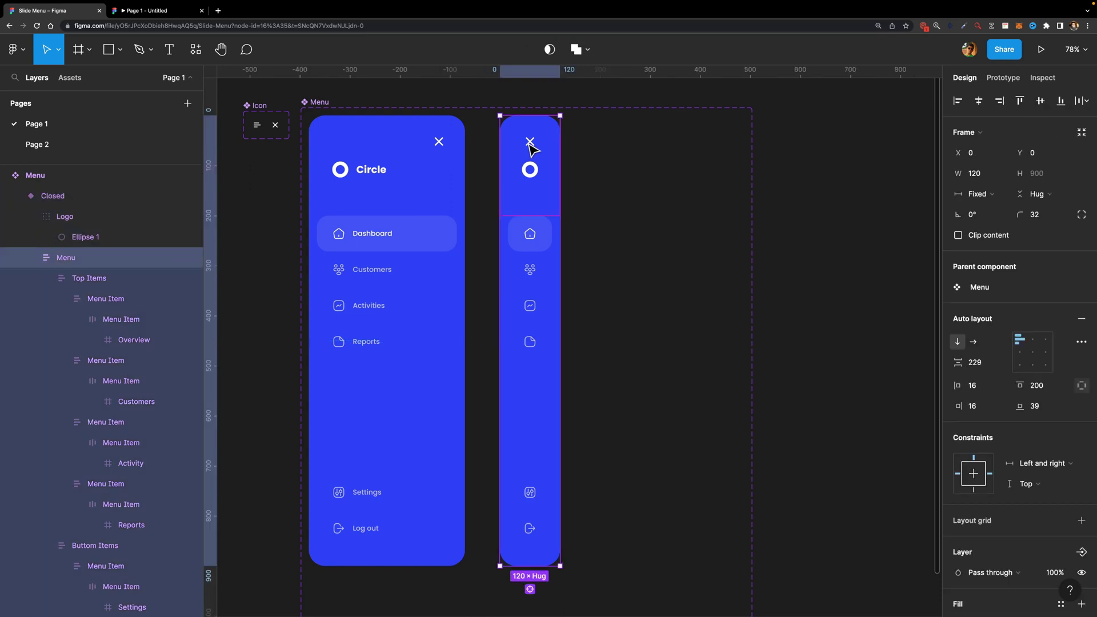
pyautogui.click(531, 147)
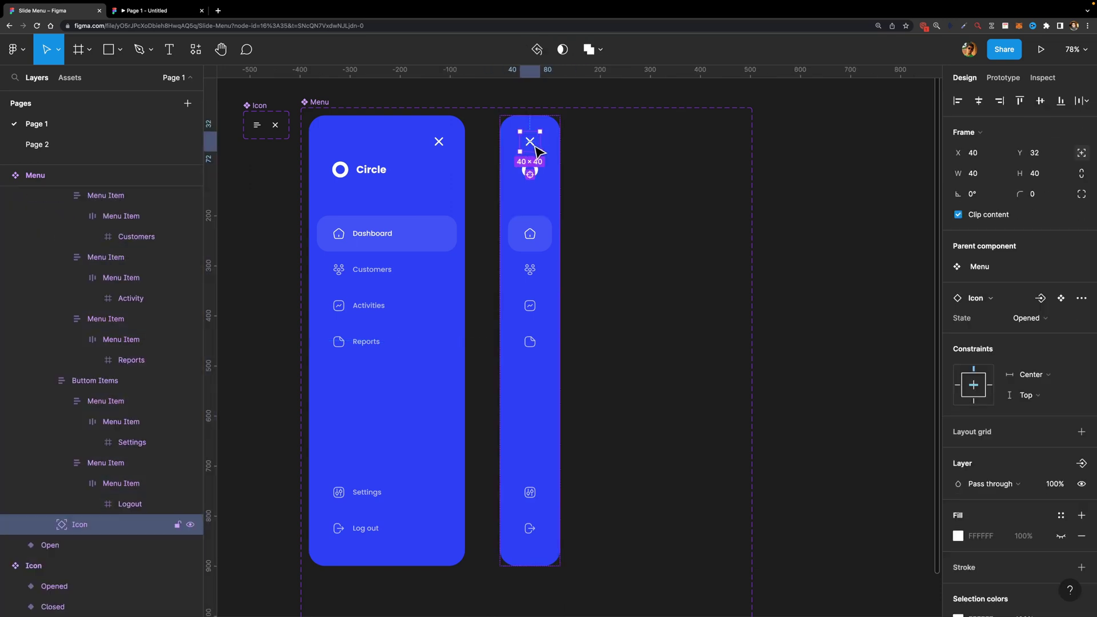
pyautogui.click(1026, 318)
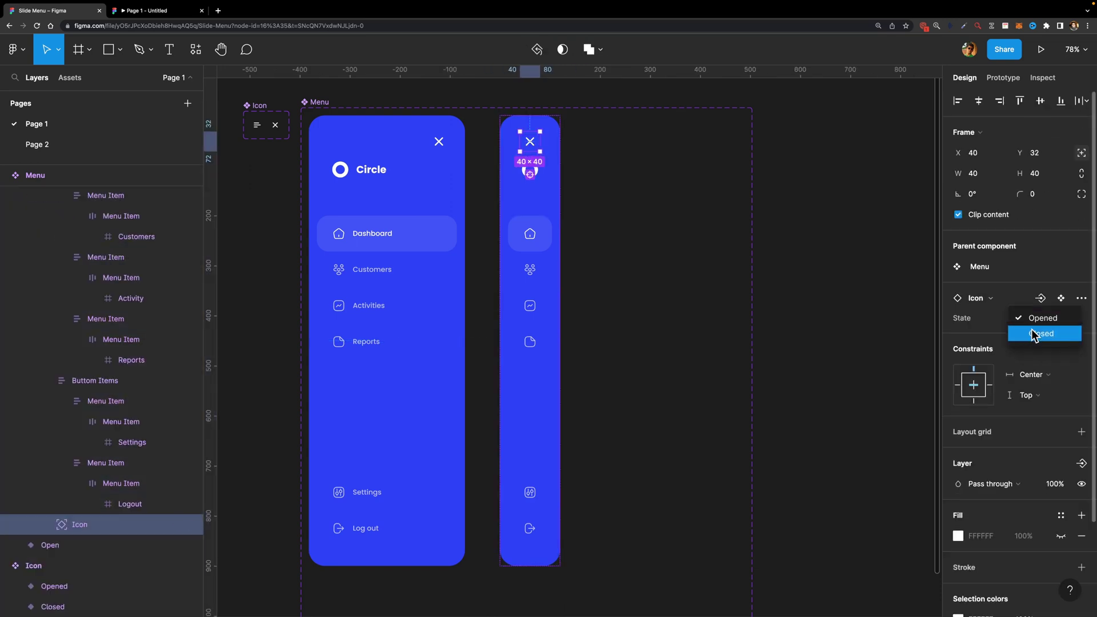
pyautogui.click(1036, 335)
pyautogui.click(622, 238)
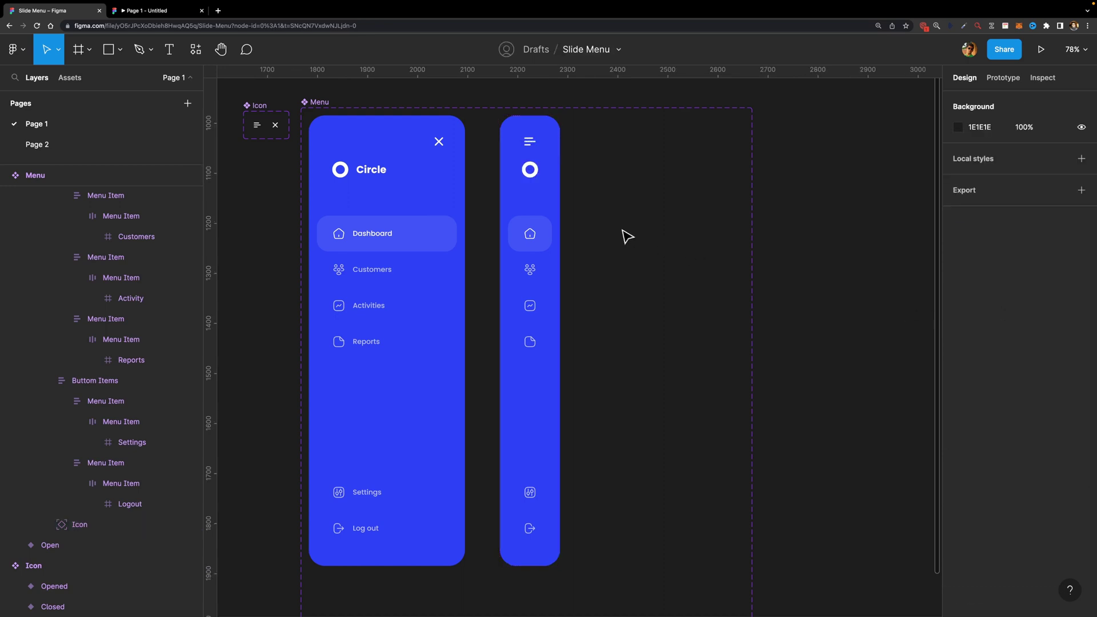
# - Add an on-click prototype interaction from the close icon in the Open variant that changes the menu to Closed
pyautogui.doubleClick(441, 144)
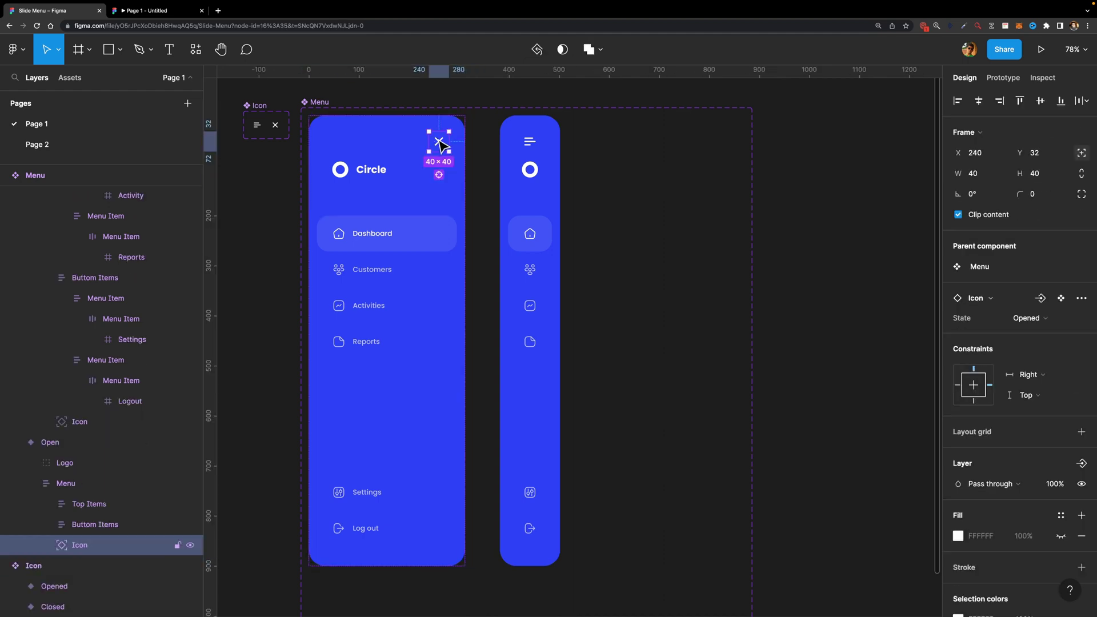
pyautogui.click(1003, 79)
pyautogui.moveTo(452, 148)
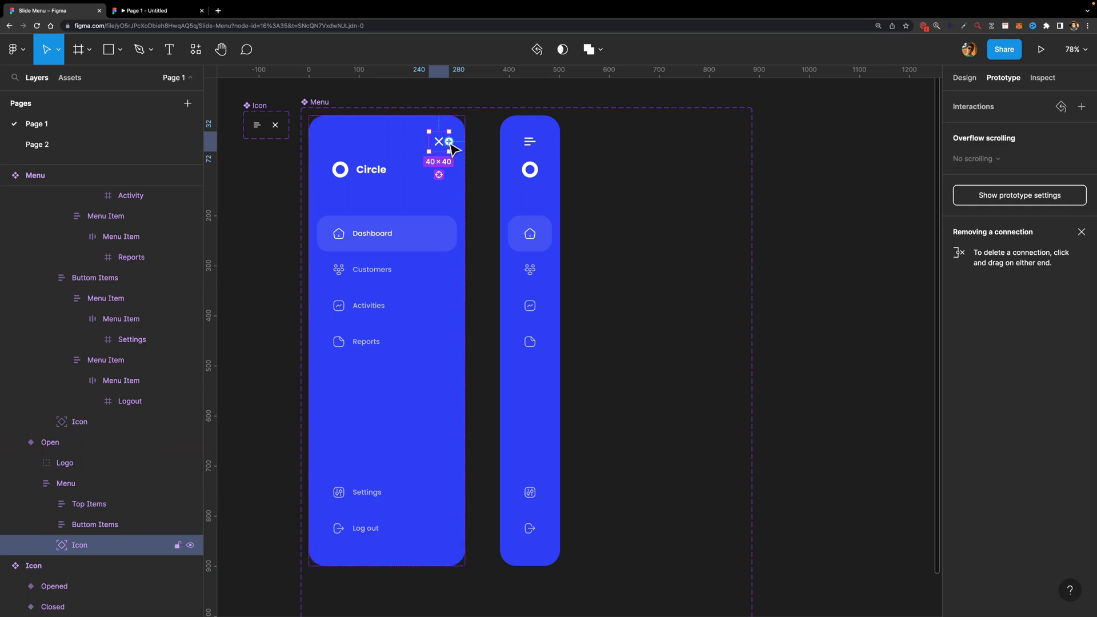
pyautogui.moveTo(449, 142); pyautogui.dragTo(529, 217)
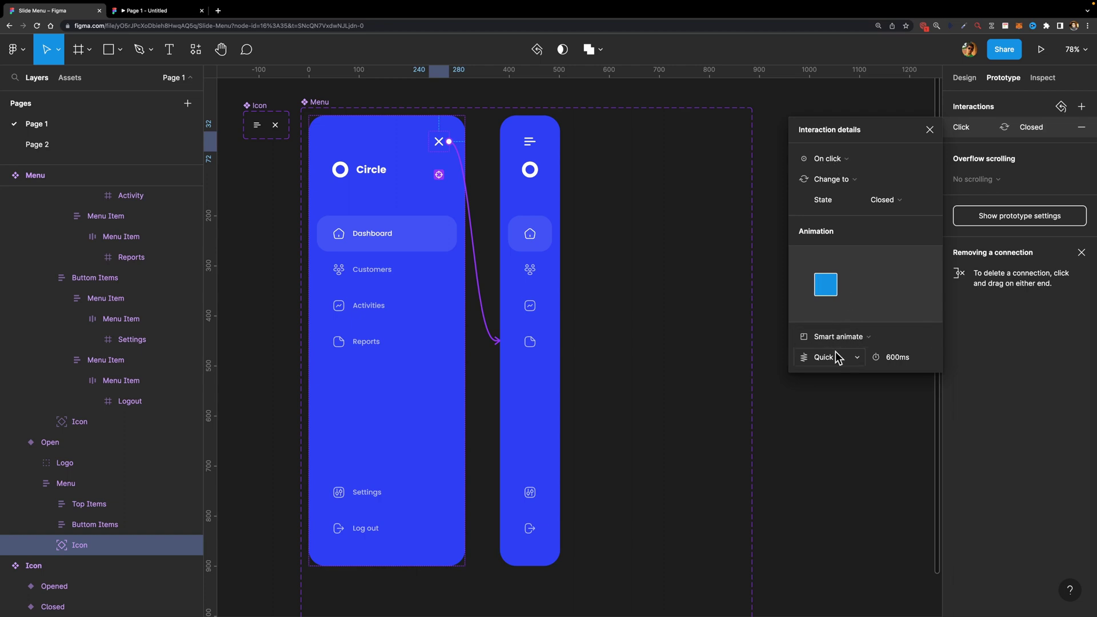
# - Add an on-click prototype interaction from the hamburger icon in the Closed variant that changes the menu to Open
pyautogui.click(532, 147)
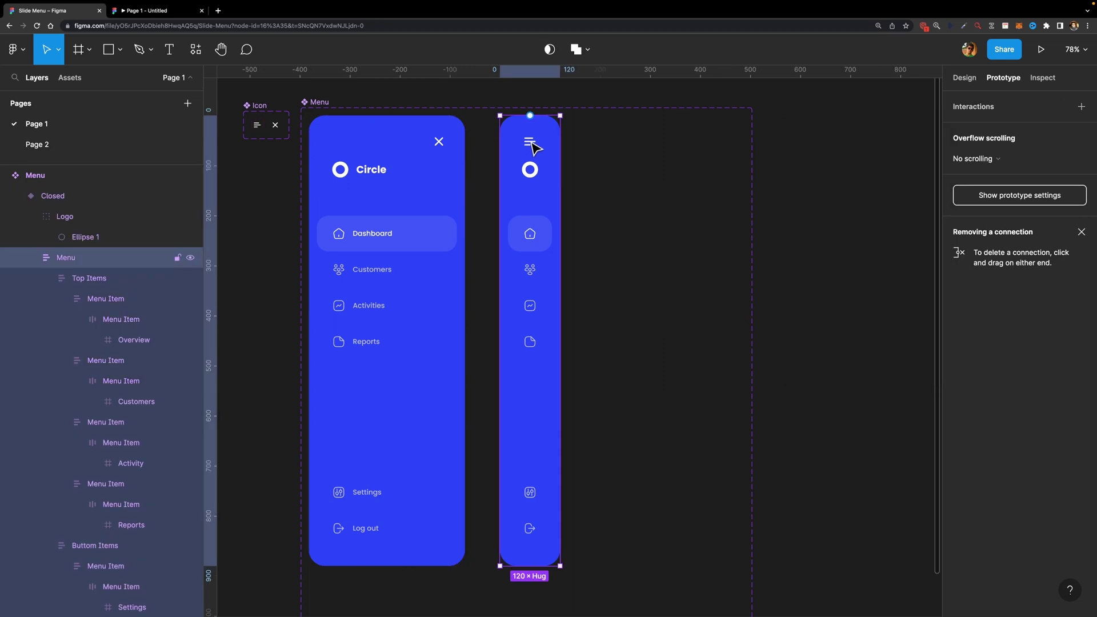
pyautogui.click(532, 148)
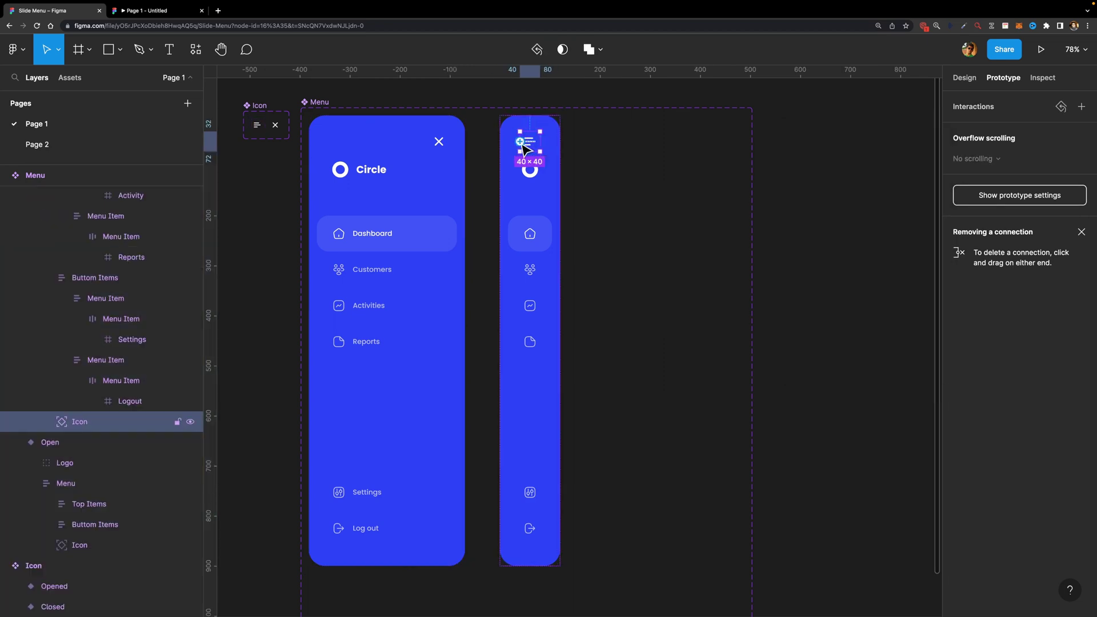
pyautogui.moveTo(521, 144); pyautogui.dragTo(440, 211)
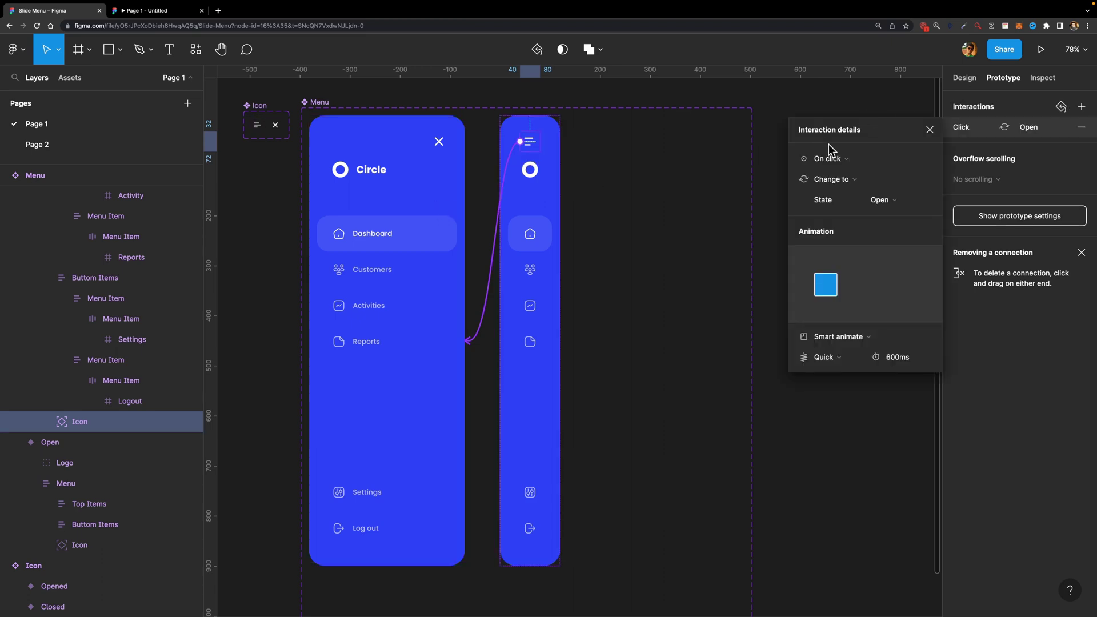
pyautogui.click(930, 129)
# - Draw a new frame of about 668 × 963 beside the Menu component set
pyautogui.scroll(-3, 639, 233)
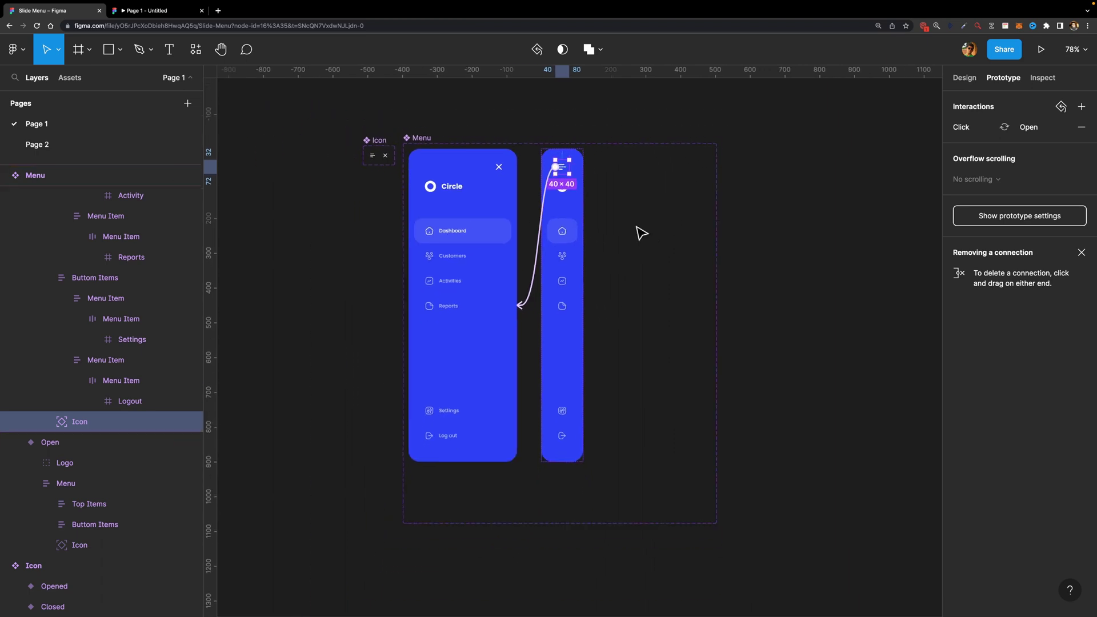
pyautogui.hscroll(2, 640, 233)
pyautogui.hscroll(1, 640, 232)
pyautogui.press('f')
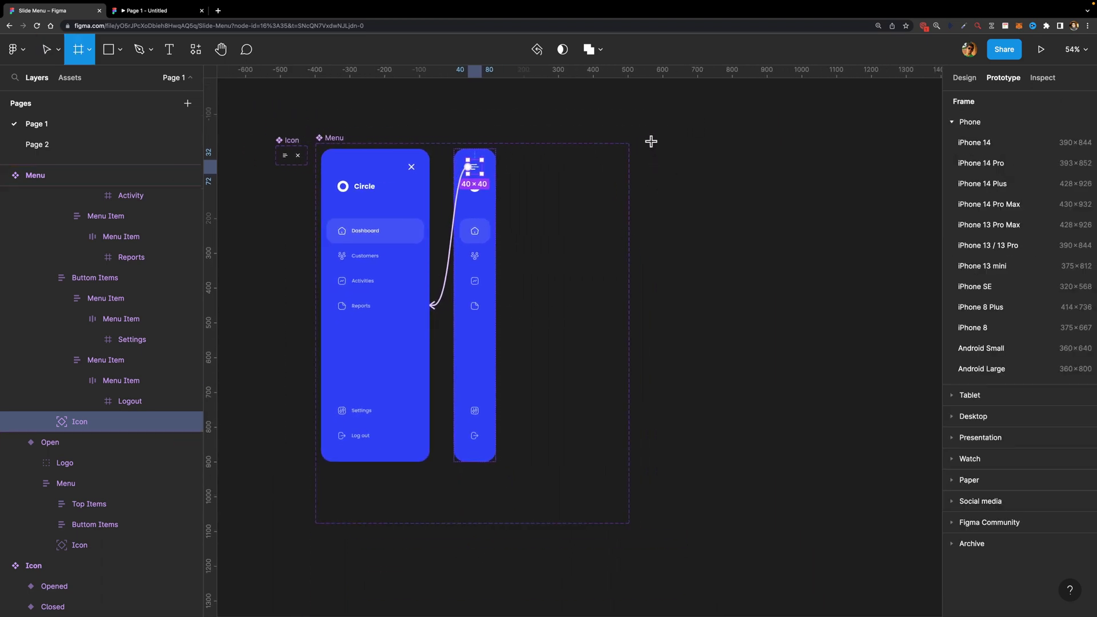
pyautogui.moveTo(650, 143); pyautogui.dragTo(879, 478)
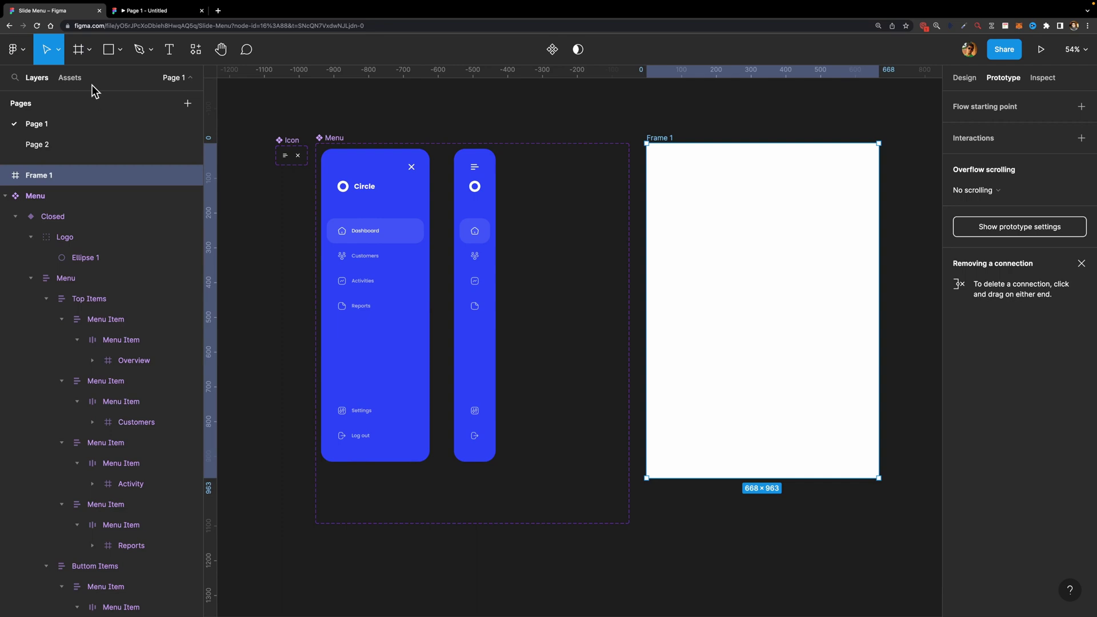
# - Insert an instance of the Menu component into the new frame, vertically centered near its left edge
pyautogui.click(94, 84)
pyautogui.moveTo(101, 167); pyautogui.dragTo(697, 219)
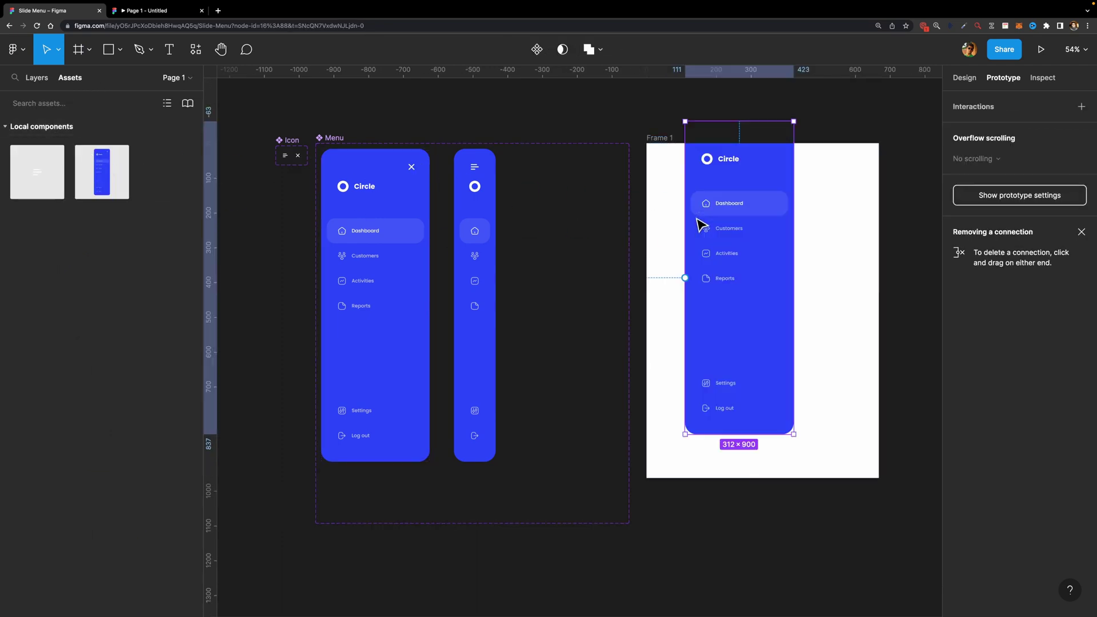
pyautogui.moveTo(739, 171); pyautogui.dragTo(707, 201)
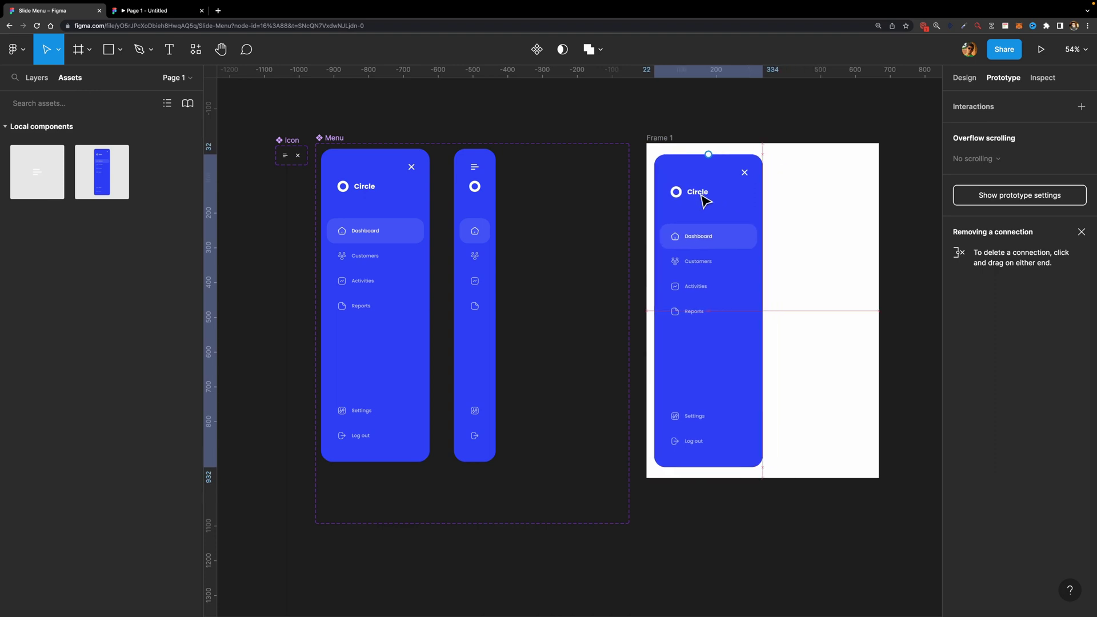
# - Change the fill of Frame 1 to black (000000)
pyautogui.click(662, 140)
pyautogui.click(953, 80)
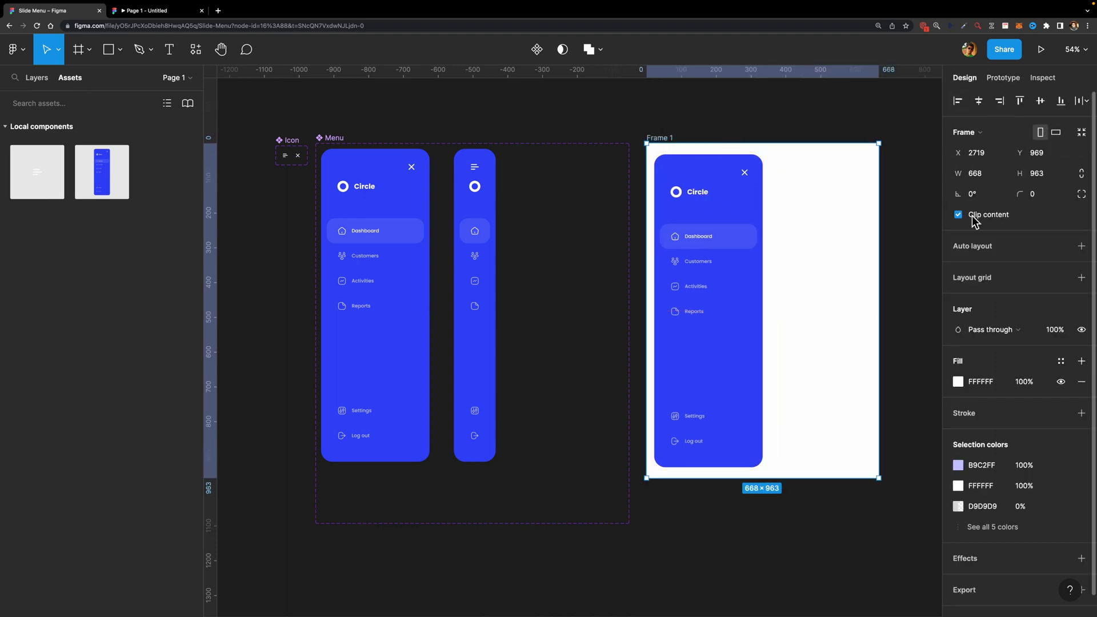
pyautogui.click(958, 382)
pyautogui.moveTo(917, 380); pyautogui.dragTo(707, 500)
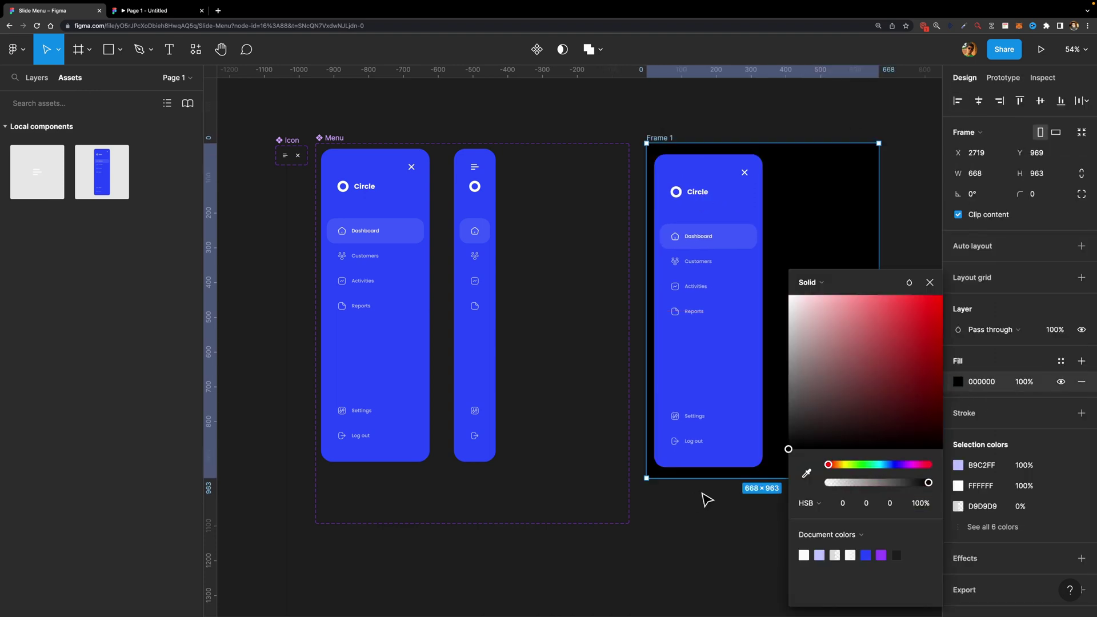
# - Launch the prototype preview of Frame 1
pyautogui.click(676, 135)
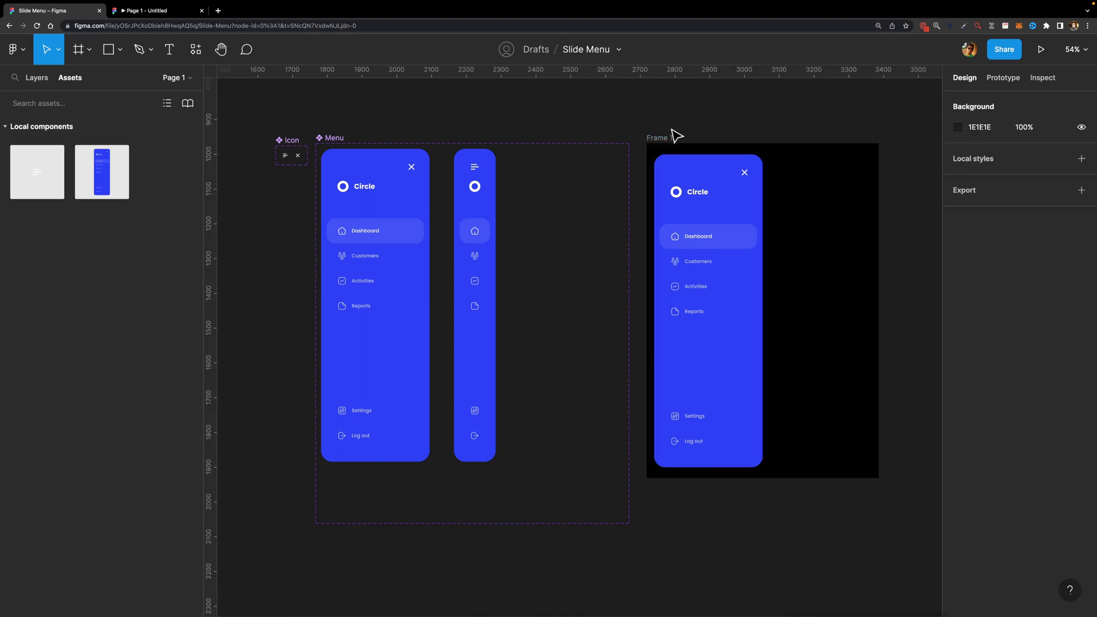
pyautogui.click(657, 138)
pyautogui.click(1041, 50)
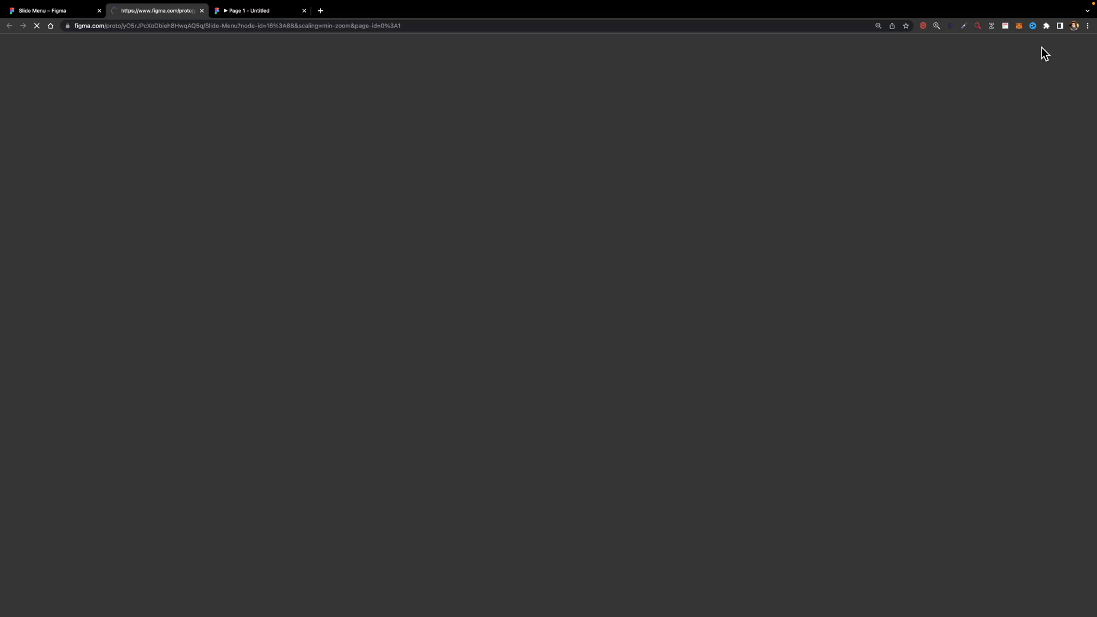